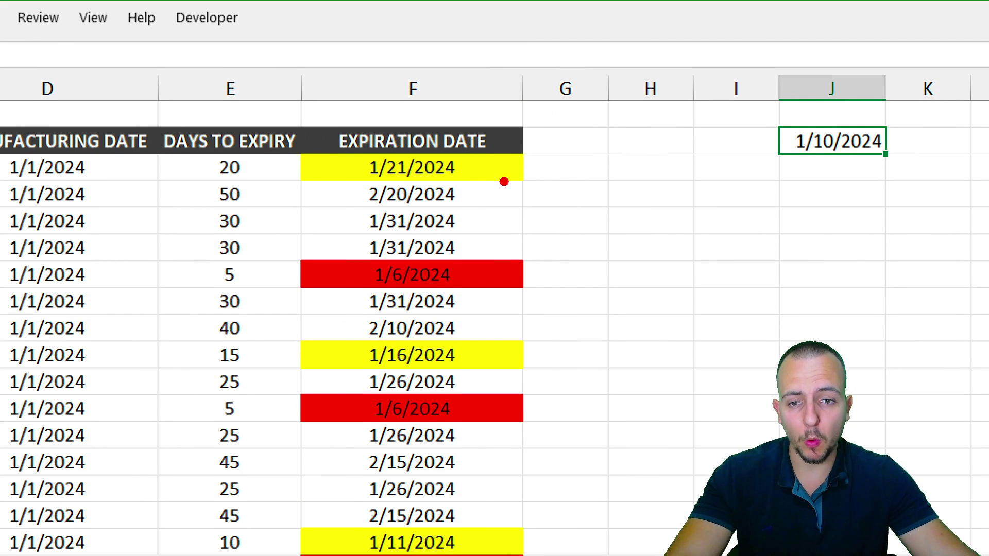
{"action": "left_click_drag", "start_coordinate": [502, 175], "coordinate": [650, 249]}
{"action": "left_click_drag", "start_coordinate": [530, 287], "coordinate": [618, 344]}
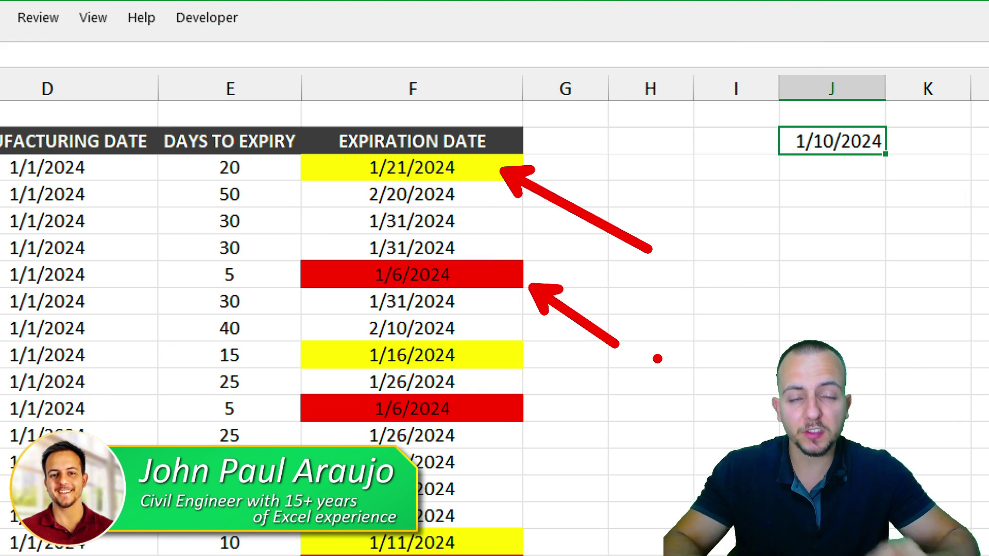
{"action": "key", "text": "ctrl+z"}
{"action": "key", "text": "ctrl+z"}
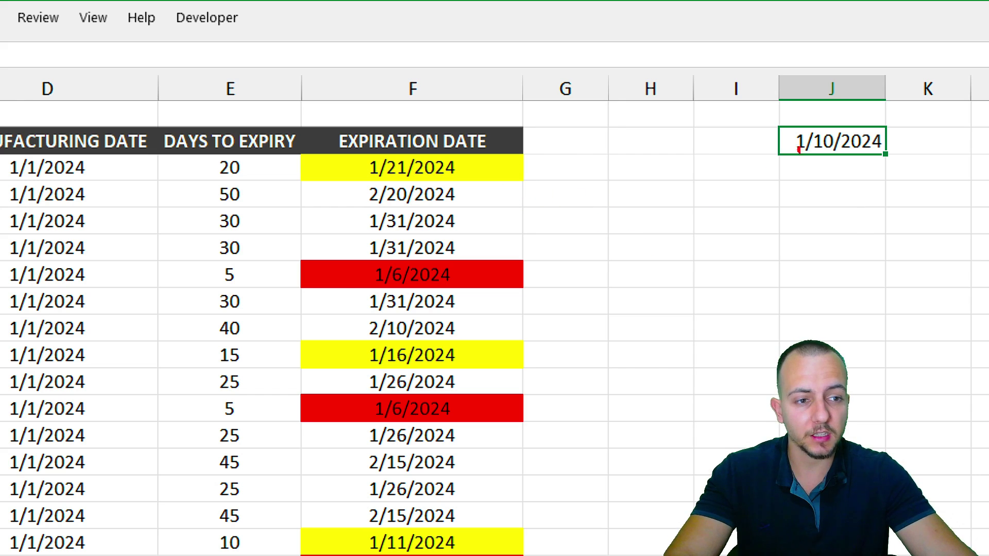
{"action": "mouse_move", "coordinate": [871, 103]}
{"action": "left_mouse_down"}
{"action": "mouse_move", "coordinate": [763, 137]}
{"action": "mouse_move", "coordinate": [887, 103]}
{"action": "mouse_move", "coordinate": [824, 178]}
{"action": "left_mouse_up"}
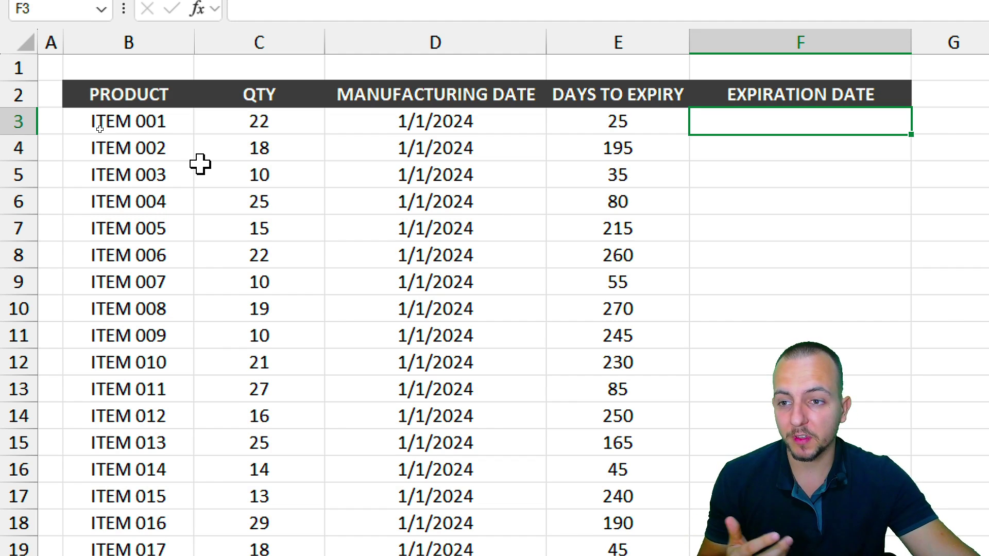
Examine the product table column by column, from Product through Days to Expiry to the blank Expiration Date rows.
{"action": "left_click", "coordinate": [139, 41]}
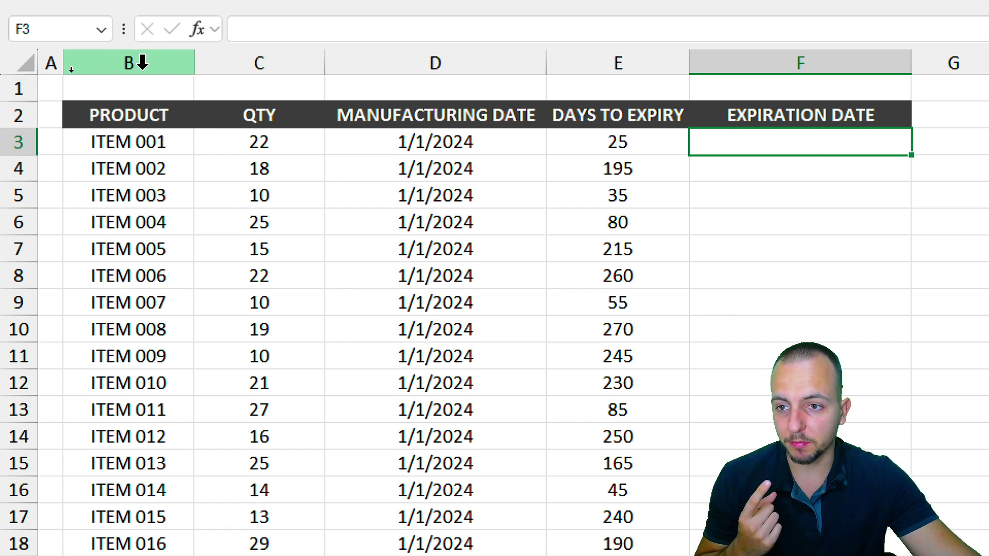
{"action": "left_click", "coordinate": [238, 43]}
{"action": "left_click", "coordinate": [412, 65]}
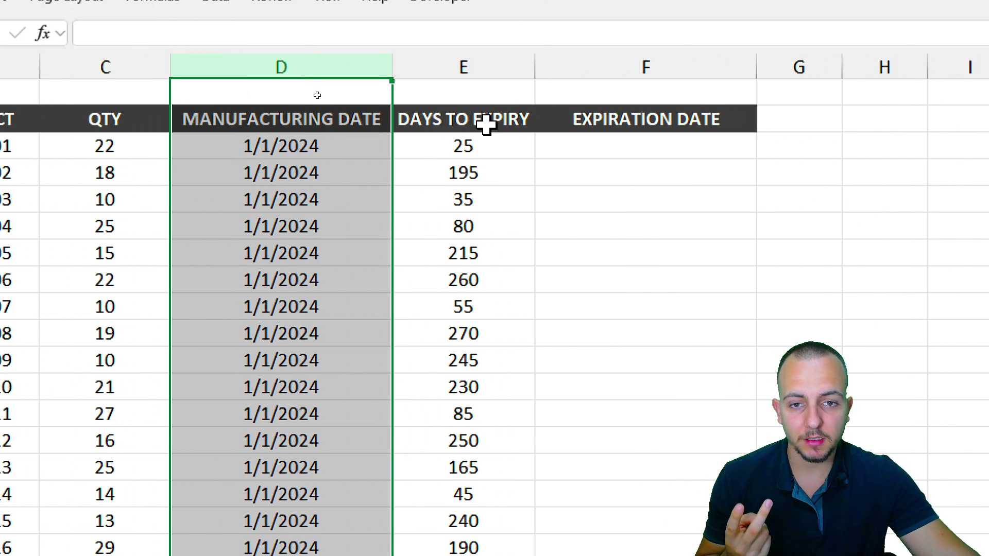
{"action": "left_click", "coordinate": [464, 67]}
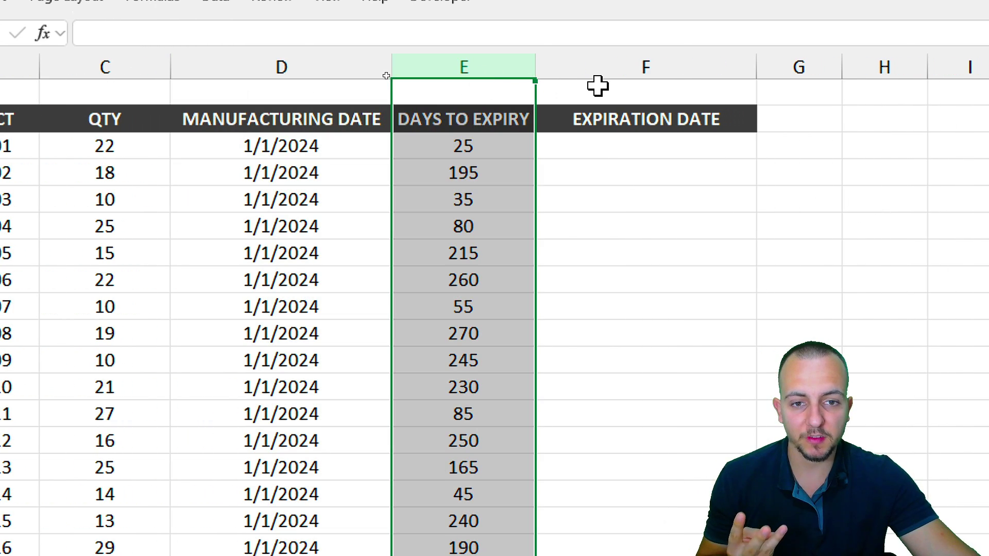
{"action": "left_click", "coordinate": [632, 66]}
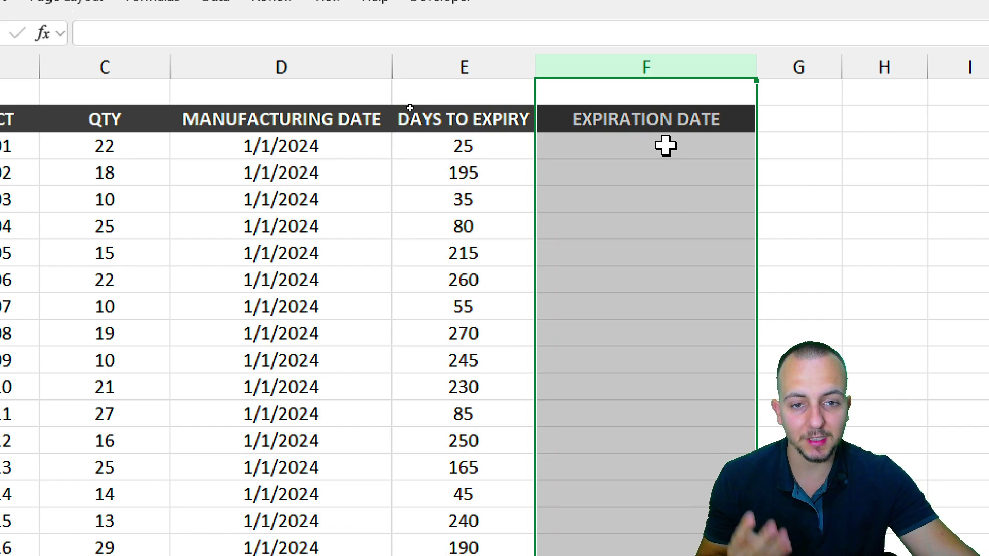
{"action": "left_click", "coordinate": [665, 146]}
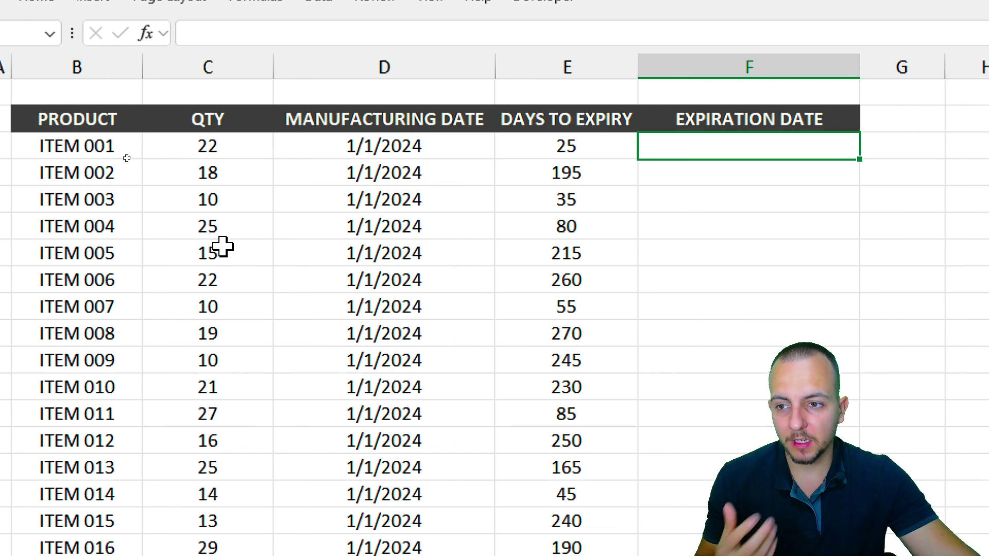
{"action": "left_click", "coordinate": [98, 155]}
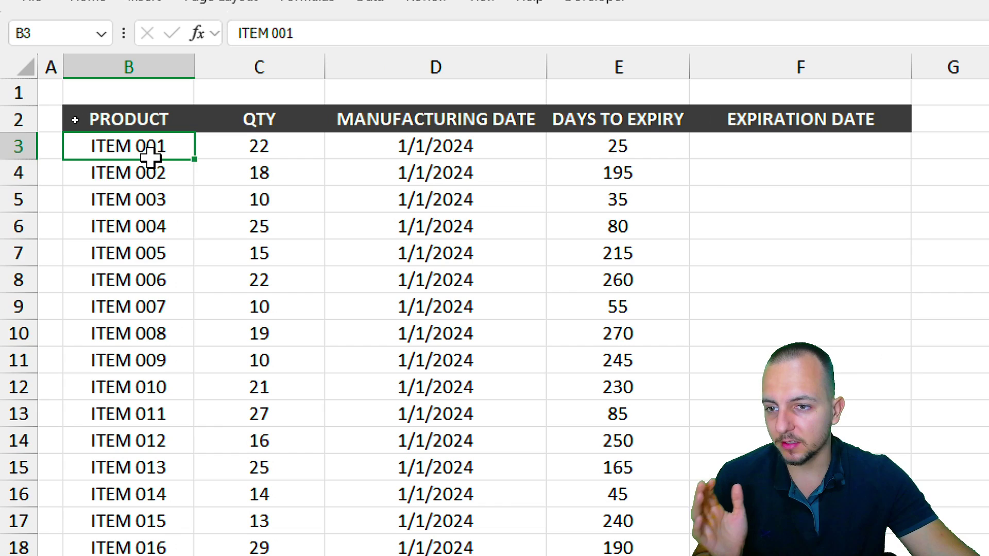
{"action": "left_click_drag", "start_coordinate": [150, 157], "coordinate": [159, 466]}
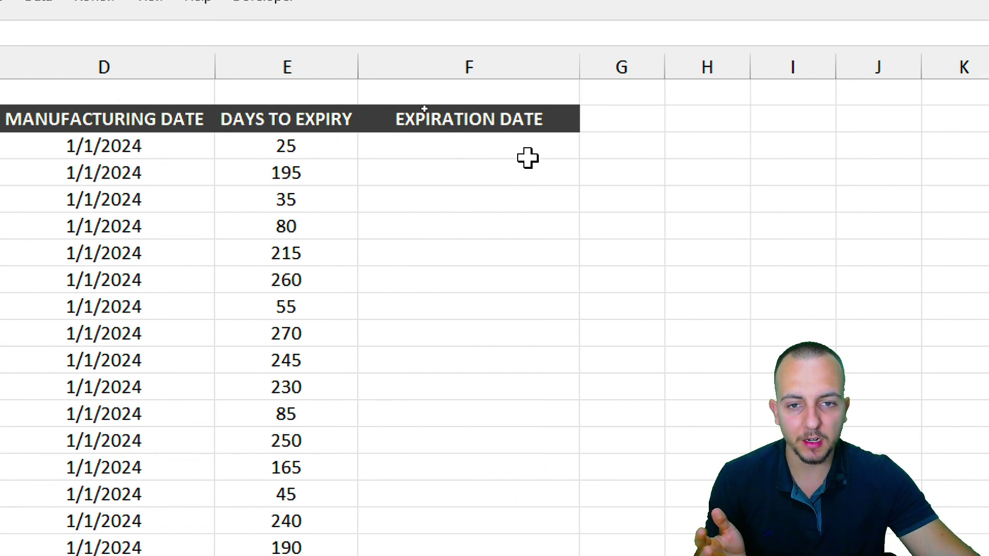
{"action": "left_click_drag", "start_coordinate": [527, 158], "coordinate": [463, 387]}
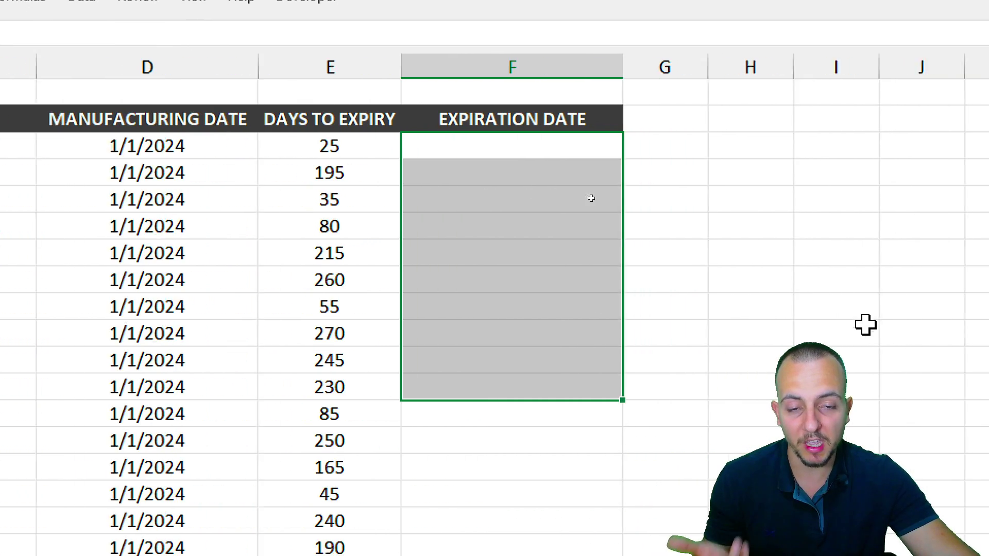
{"action": "left_click_drag", "start_coordinate": [591, 155], "coordinate": [542, 304]}
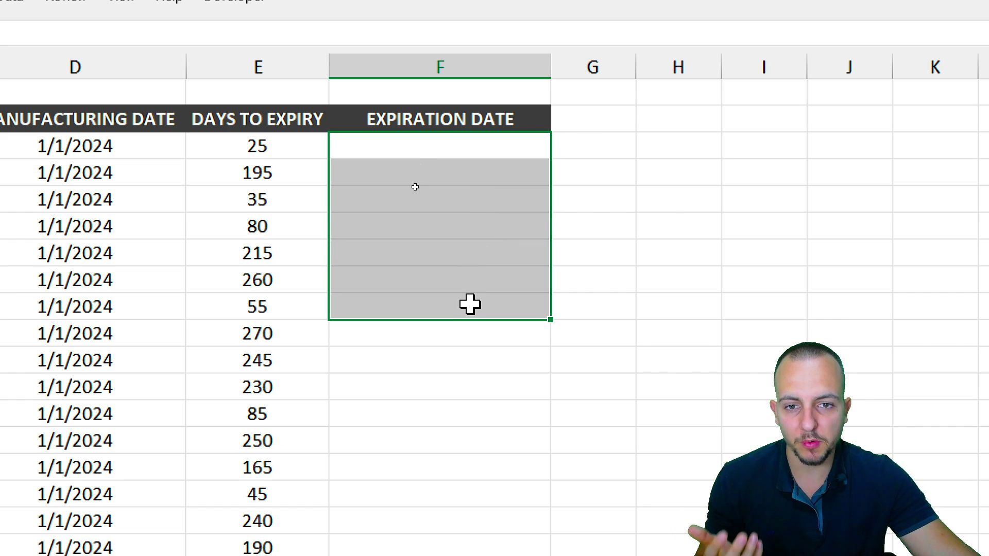
{"action": "left_click_drag", "start_coordinate": [469, 304], "coordinate": [387, 555]}
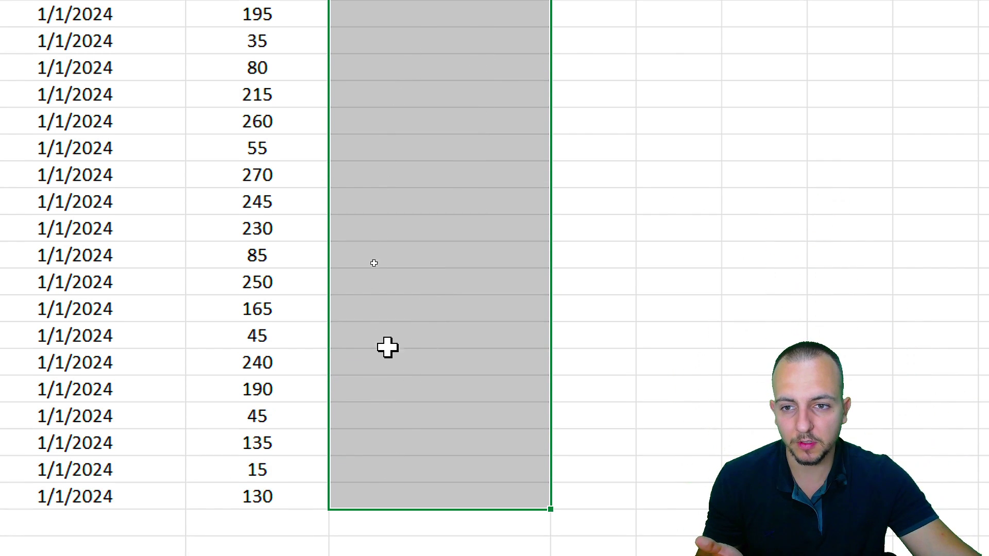
{"action": "left_click", "coordinate": [416, 152]}
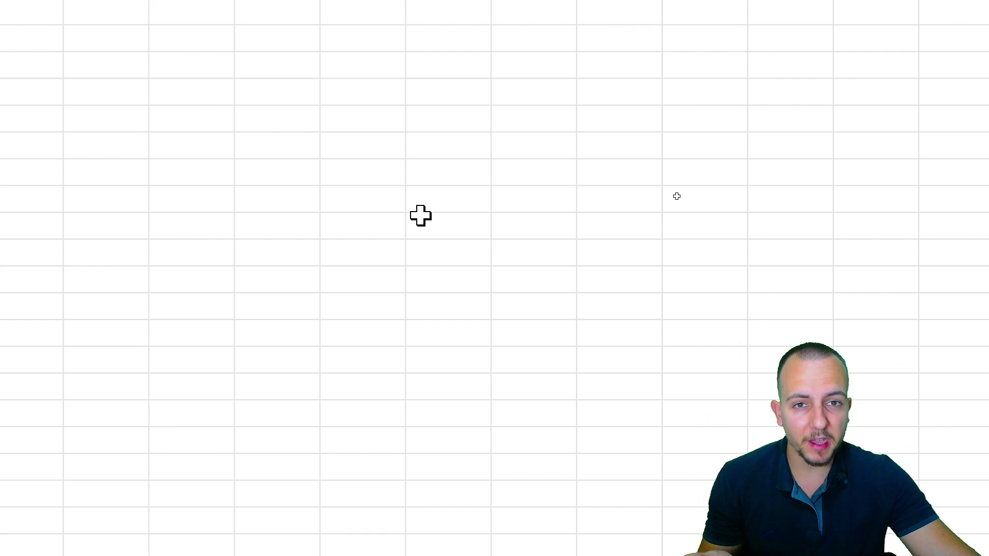
Enter the sample dates JAN 10 and JAN 15 in two stacked cells in an empty area of the sheet.
{"action": "left_click", "coordinate": [366, 172]}
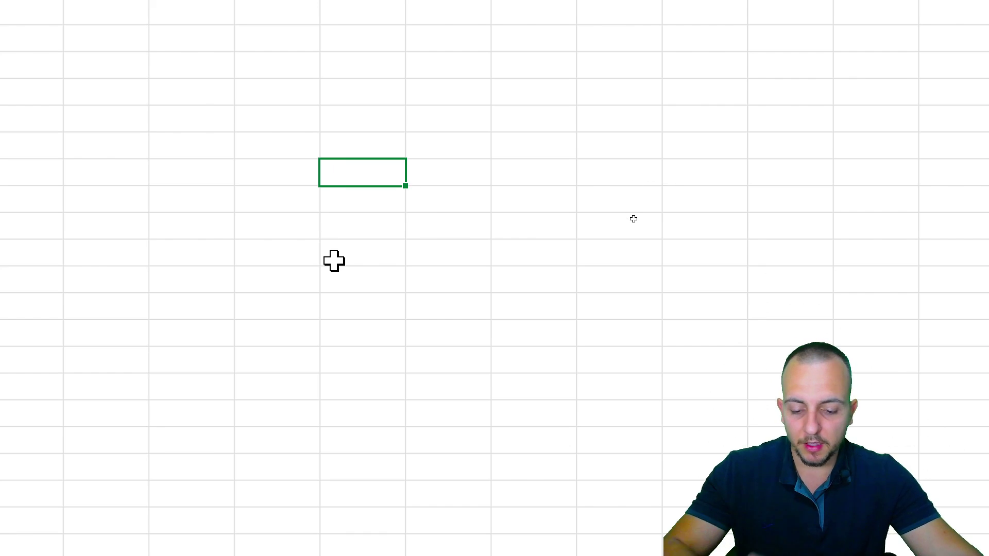
{"action": "type", "text": "JAN 10"}
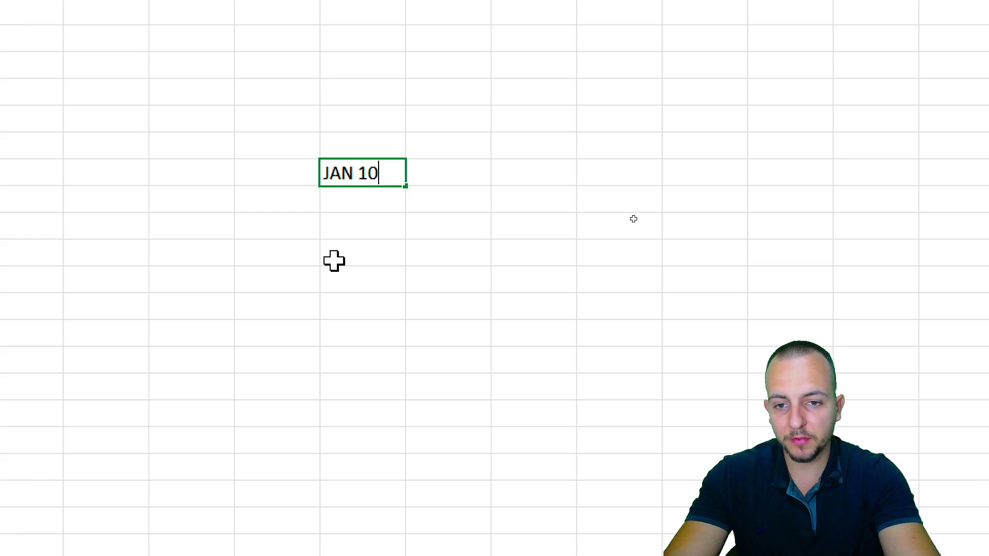
{"action": "key", "text": "Return"}
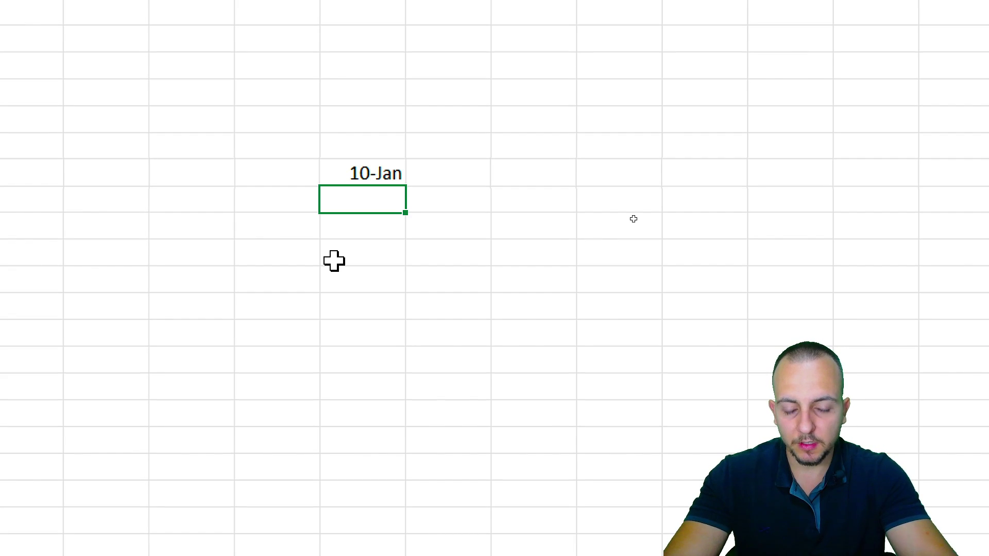
{"action": "type", "text": "JAN 15"}
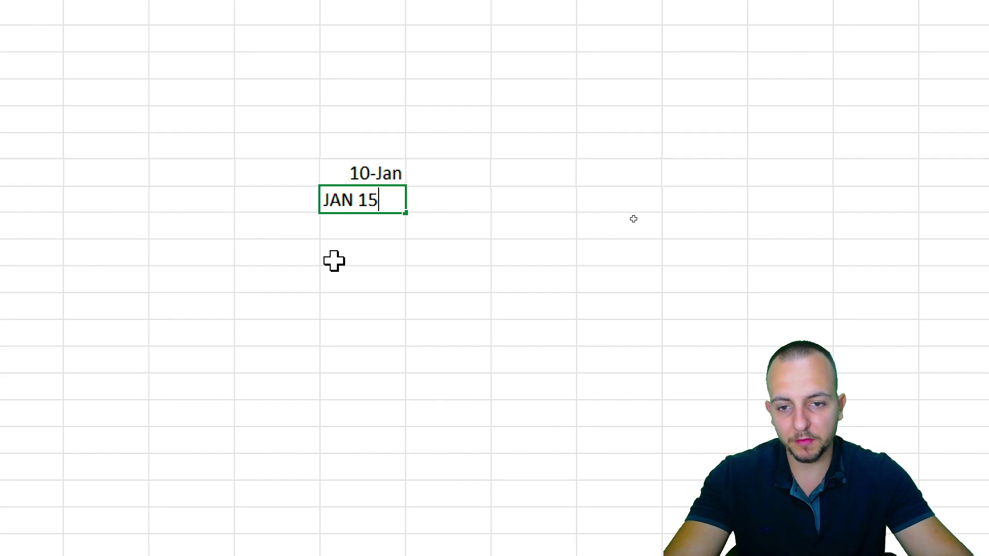
{"action": "key", "text": "Return"}
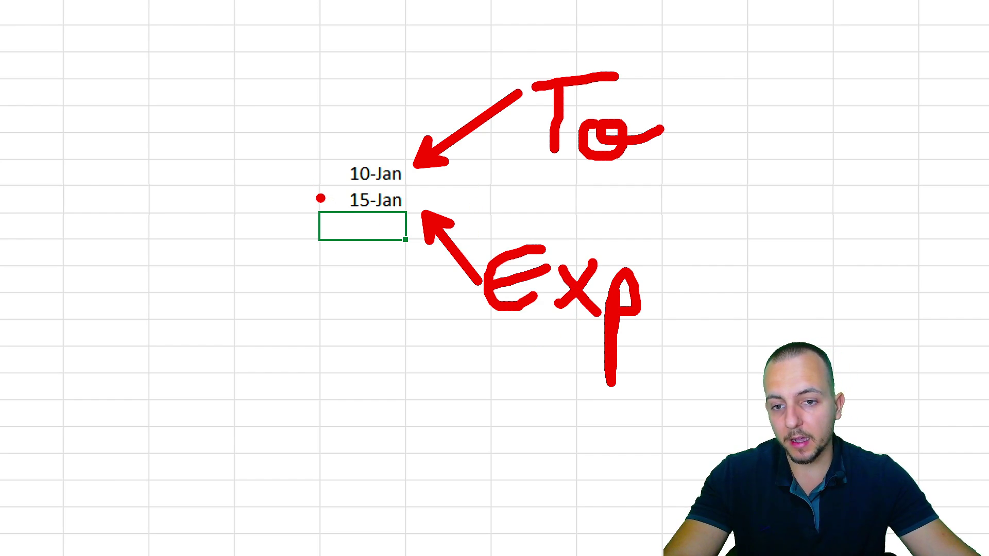
{"action": "left_click_drag", "start_coordinate": [321, 181], "coordinate": [415, 219]}
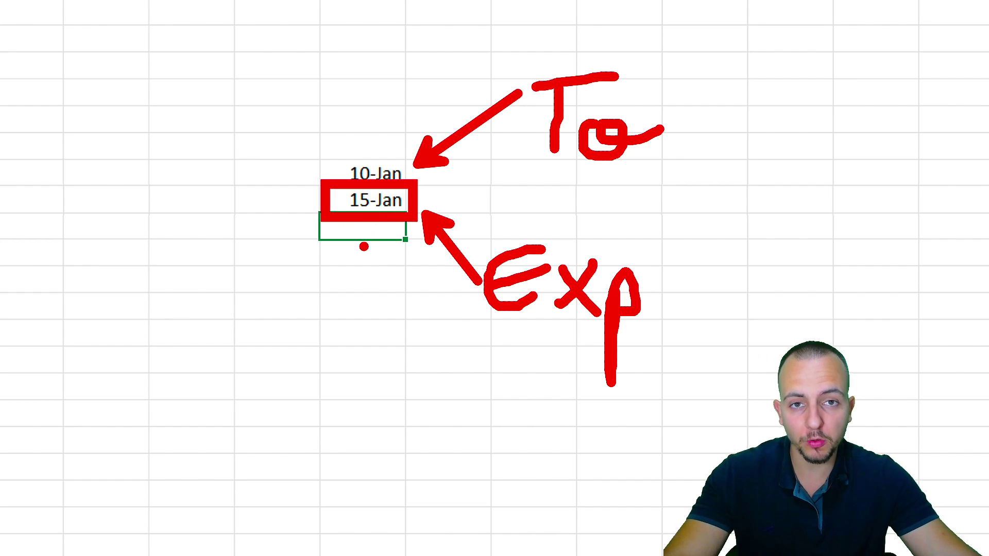
{"action": "key", "text": "Escape"}
Clear both sample dates by filling the blank cell above down over them.
{"action": "left_click", "coordinate": [391, 146]}
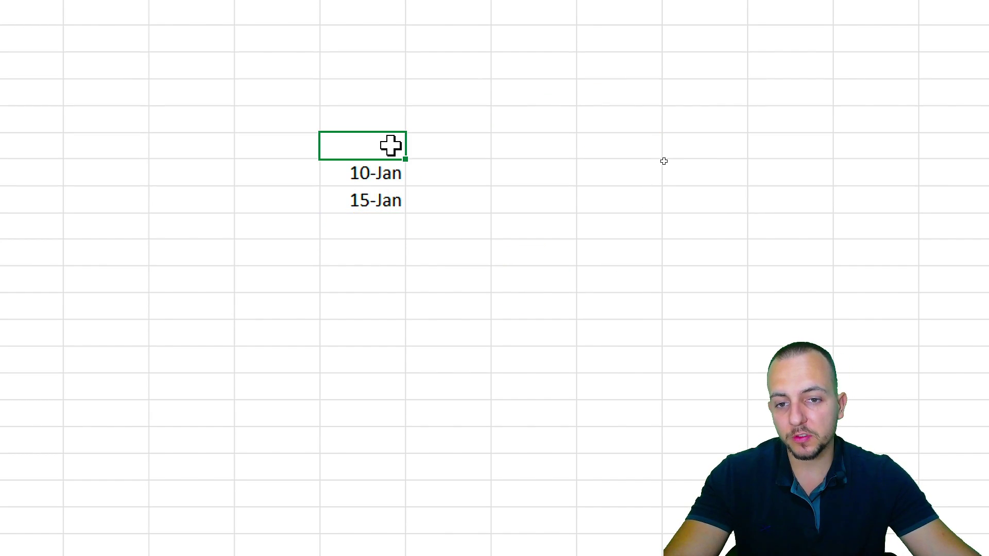
{"action": "mouse_move", "coordinate": [406, 159]}
{"action": "left_mouse_down"}
{"action": "mouse_move", "coordinate": [385, 225]}
{"action": "mouse_move", "coordinate": [351, 224]}
{"action": "left_mouse_up"}
{"action": "left_click", "coordinate": [328, 173]}
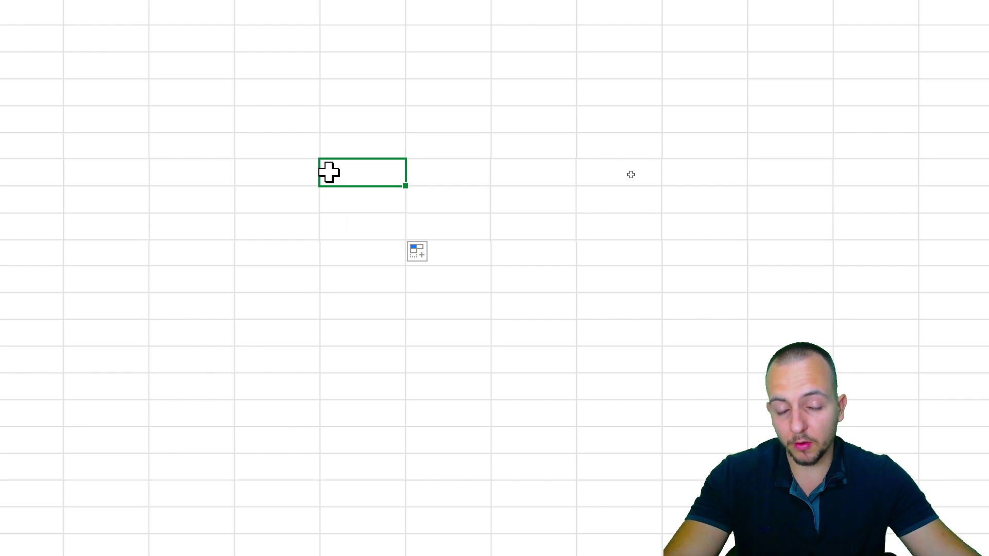
{"action": "left_click", "coordinate": [272, 178]}
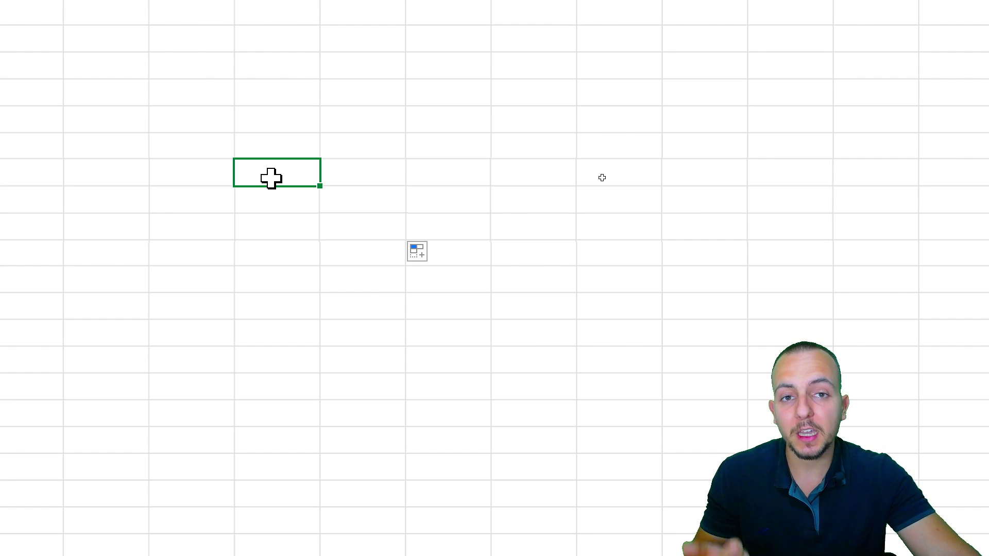
Enter the formula =TODAY() in a blank cell in the empty area of the sheet.
{"action": "left_click", "coordinate": [358, 193]}
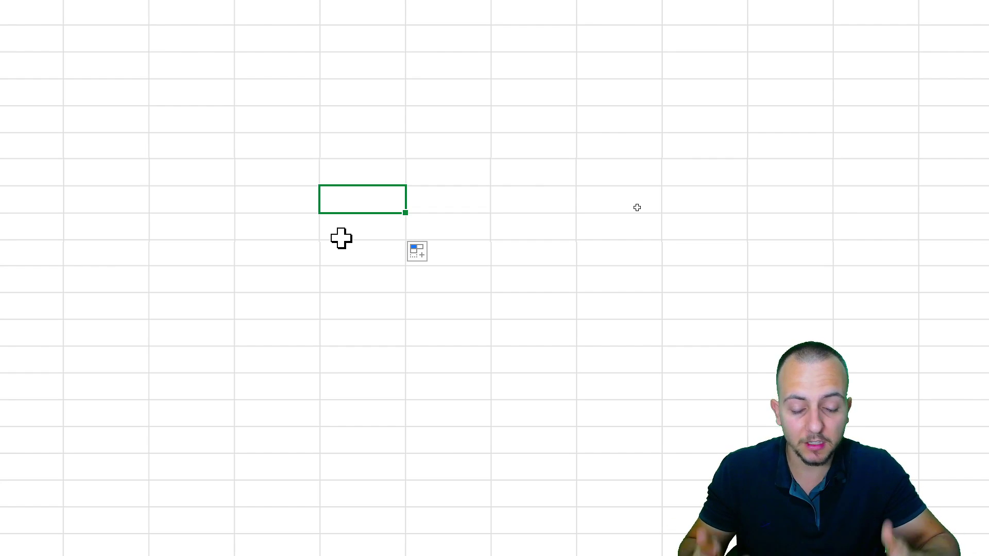
{"action": "type", "text": "="}
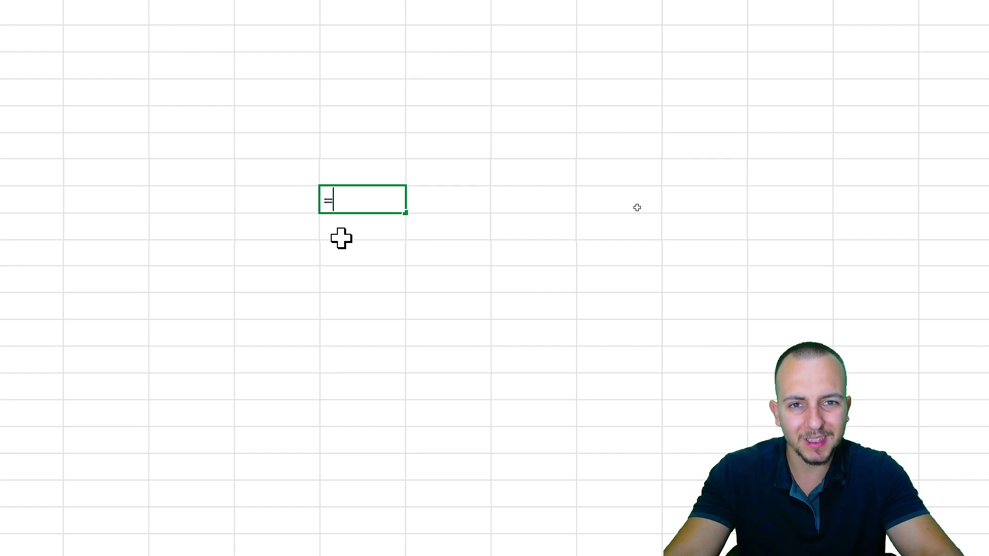
{"action": "type", "text": "TODAY"}
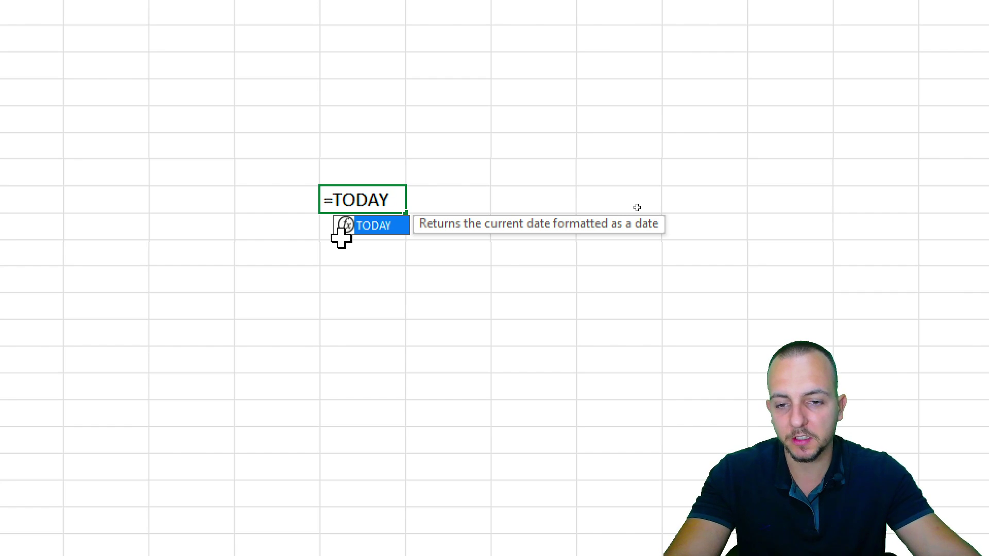
{"action": "double_click", "coordinate": [371, 231]}
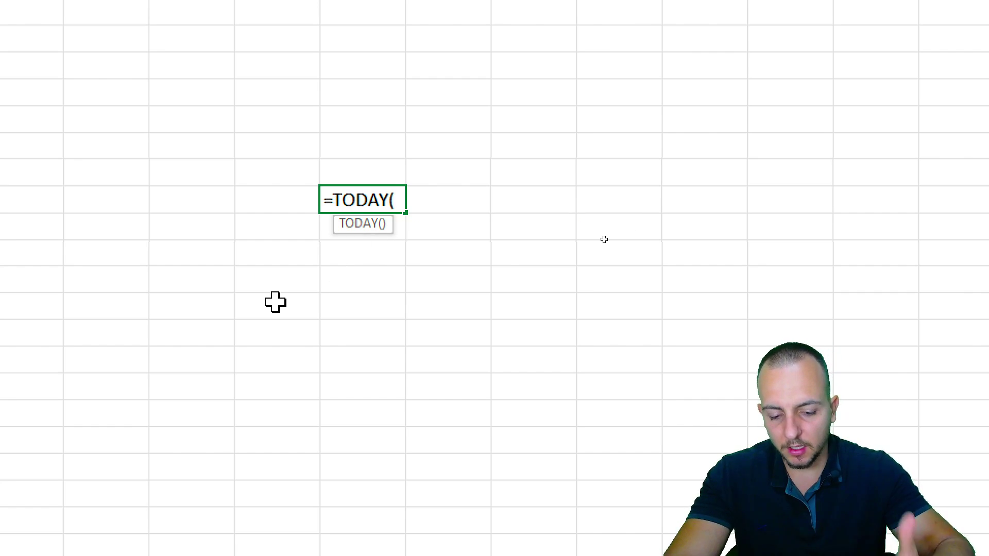
{"action": "type", "text": ")"}
{"action": "key", "text": "Return"}
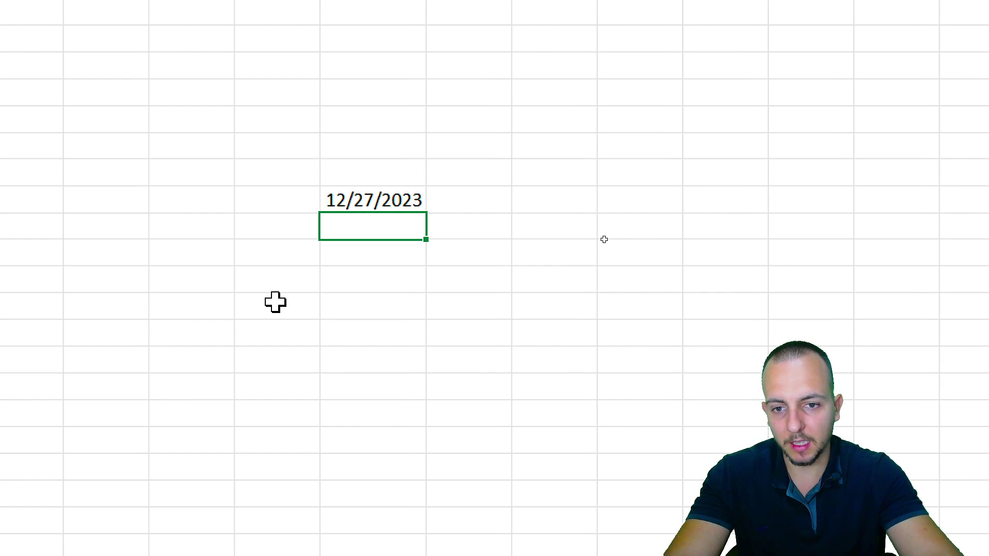
Undo the trial TODAY formula in the empty area of the sheet.
{"action": "left_click", "coordinate": [360, 204]}
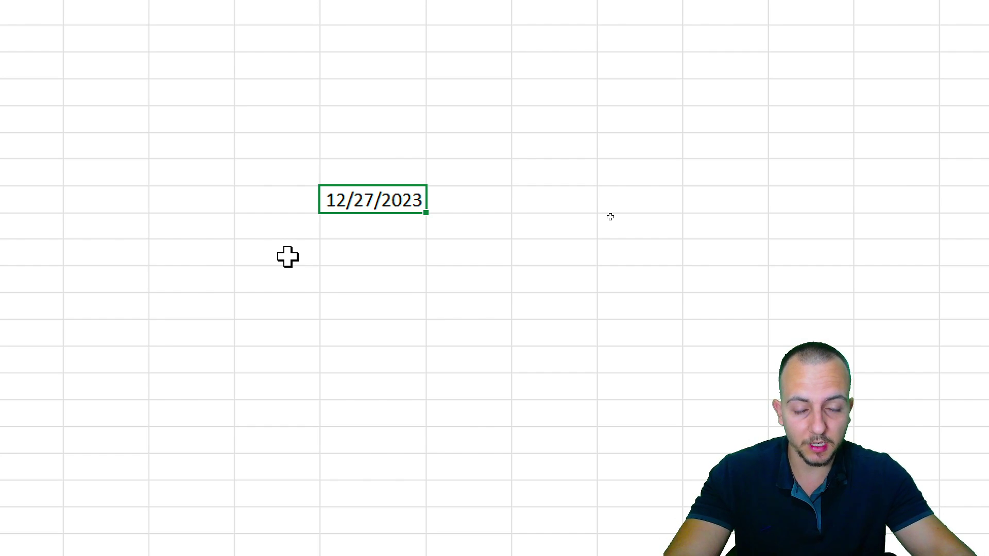
{"action": "key", "text": "ctrl+space"}
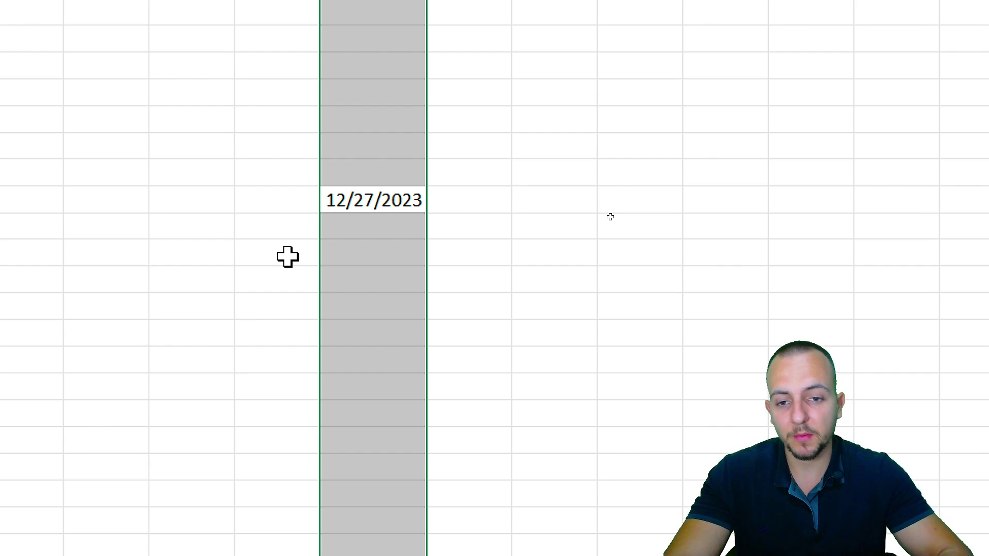
{"action": "key", "text": "ctrl+z"}
{"action": "left_click", "coordinate": [287, 256]}
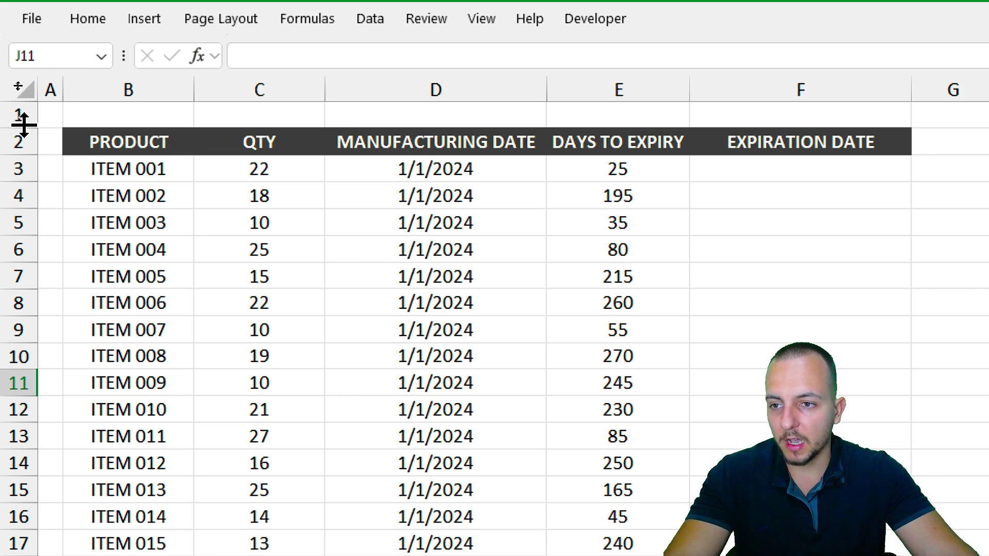
Enter the formula =TODAY() in cell J2, away from the product table.
{"action": "left_click", "coordinate": [974, 175]}
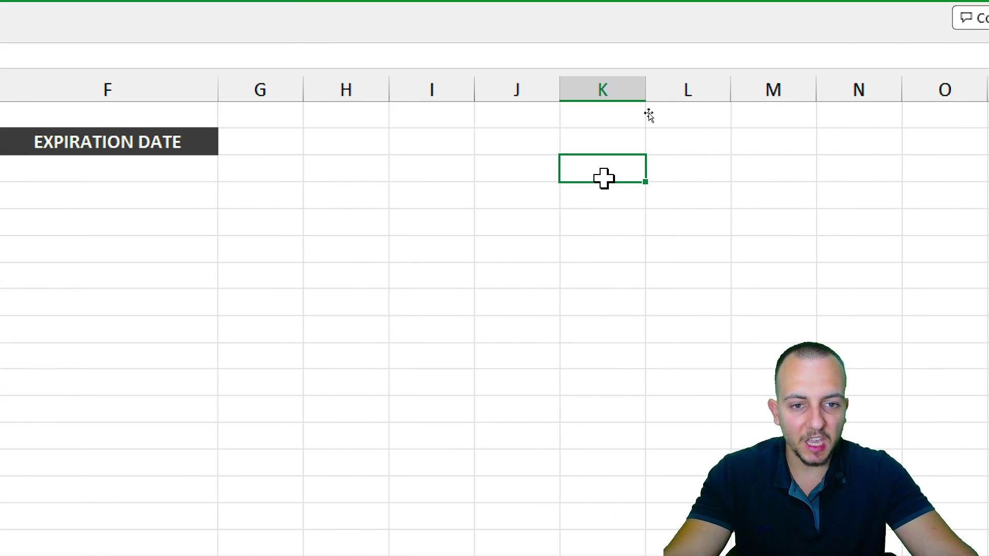
{"action": "left_click", "coordinate": [503, 148]}
{"action": "left_click", "coordinate": [592, 145]}
{"action": "left_click", "coordinate": [536, 165]}
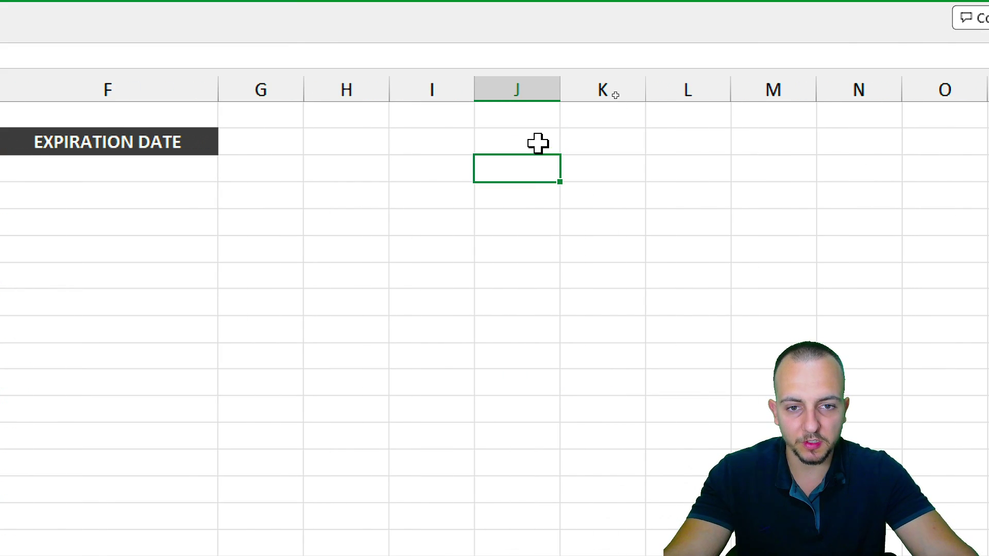
{"action": "left_click", "coordinate": [525, 144]}
{"action": "type", "text": "=TODAY"}
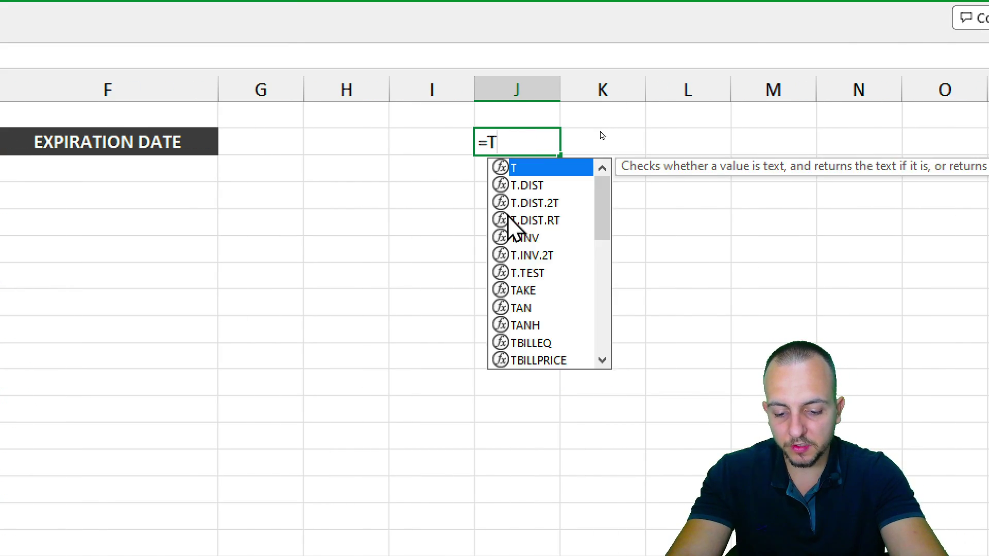
{"action": "double_click", "coordinate": [531, 169]}
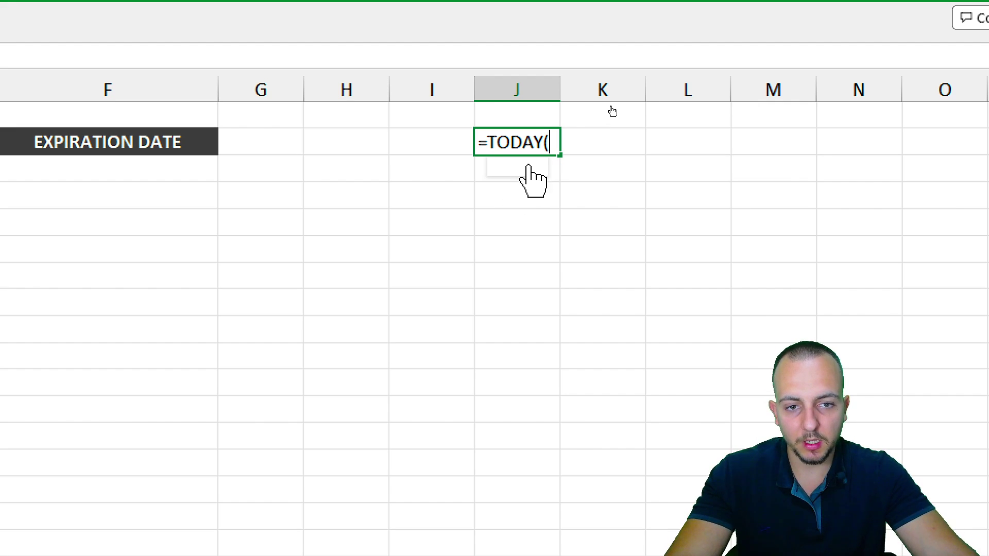
{"action": "key", "text": "Return"}
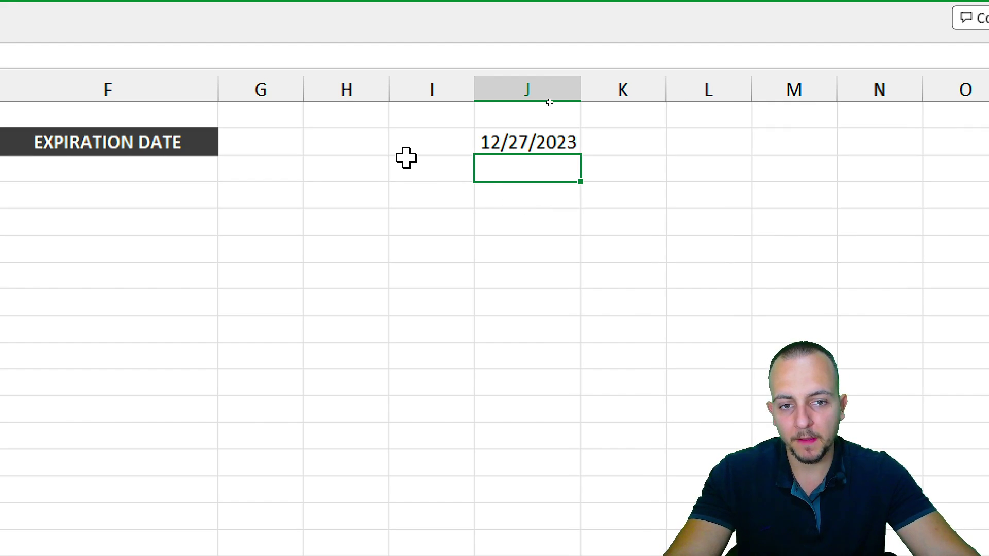
{"action": "left_click", "coordinate": [514, 147]}
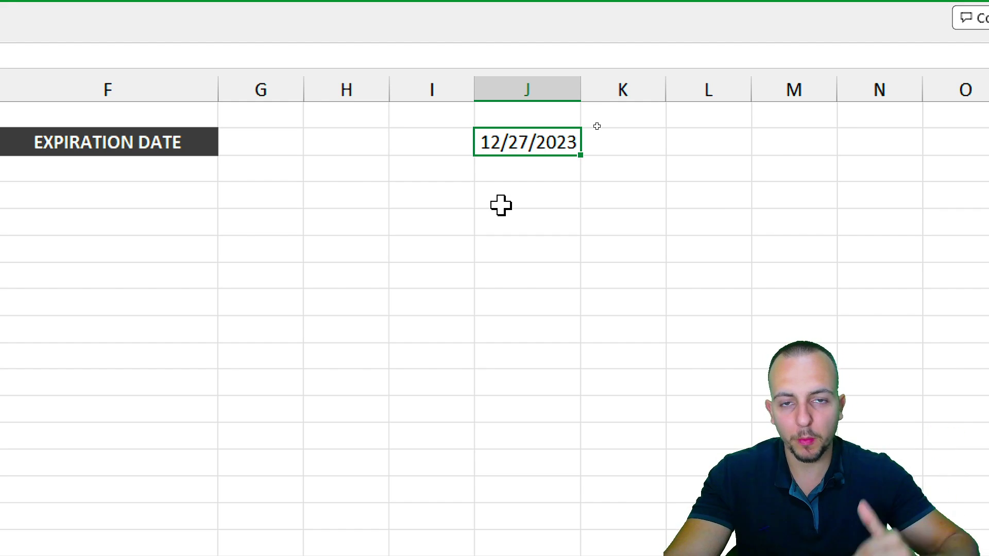
{"action": "left_click_drag", "start_coordinate": [522, 119], "coordinate": [514, 155]}
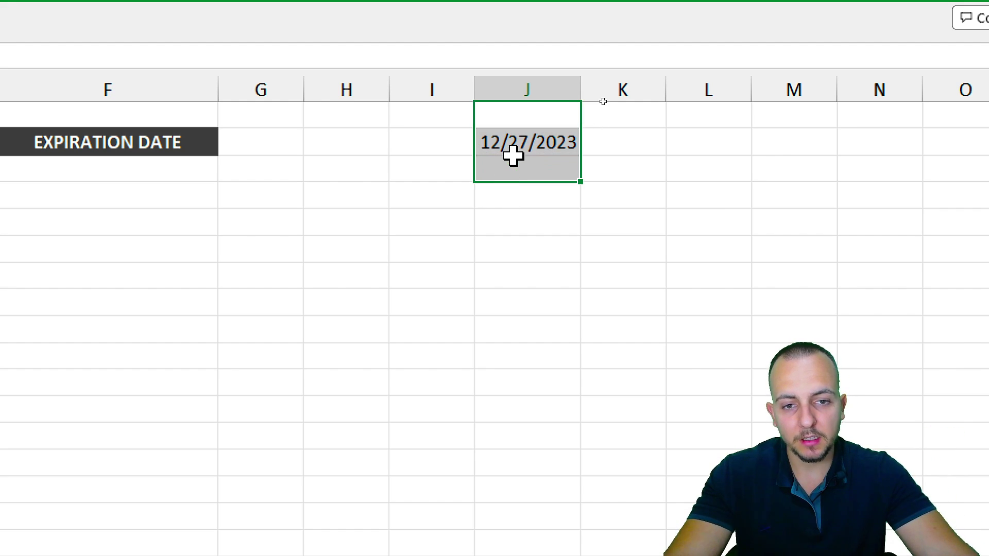
{"action": "left_click", "coordinate": [523, 146]}
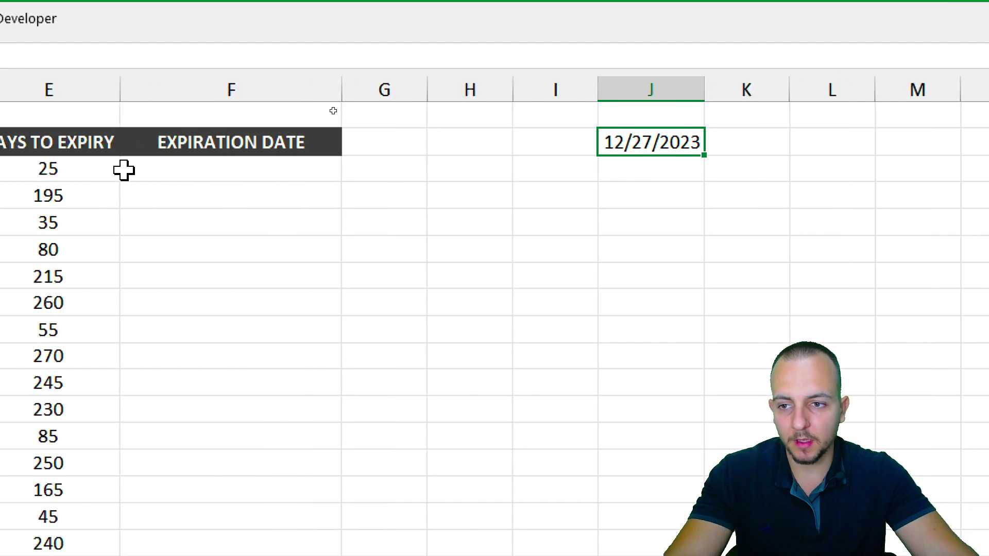
Calculate ITEM 001's expiration date in F3 with the formula =D3+E3, adding its days to expiry to the manufacturing date.
{"action": "left_click", "coordinate": [96, 165]}
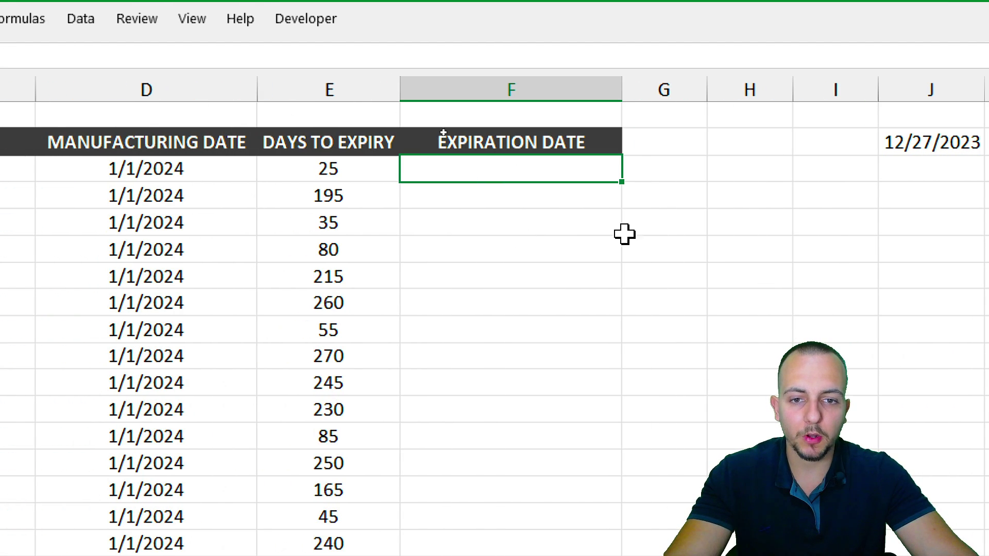
{"action": "left_click", "coordinate": [546, 88]}
{"action": "left_click", "coordinate": [521, 168]}
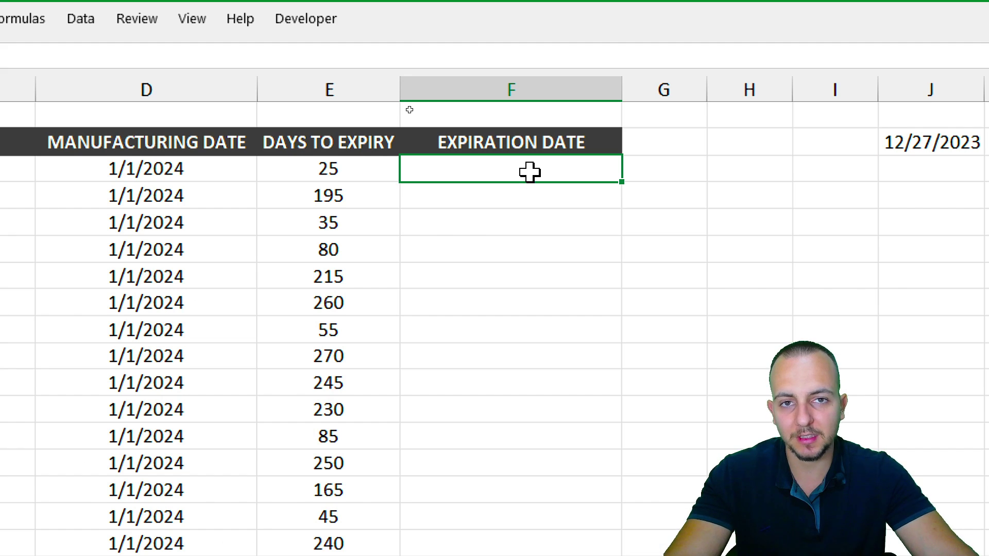
{"action": "type", "text": "="}
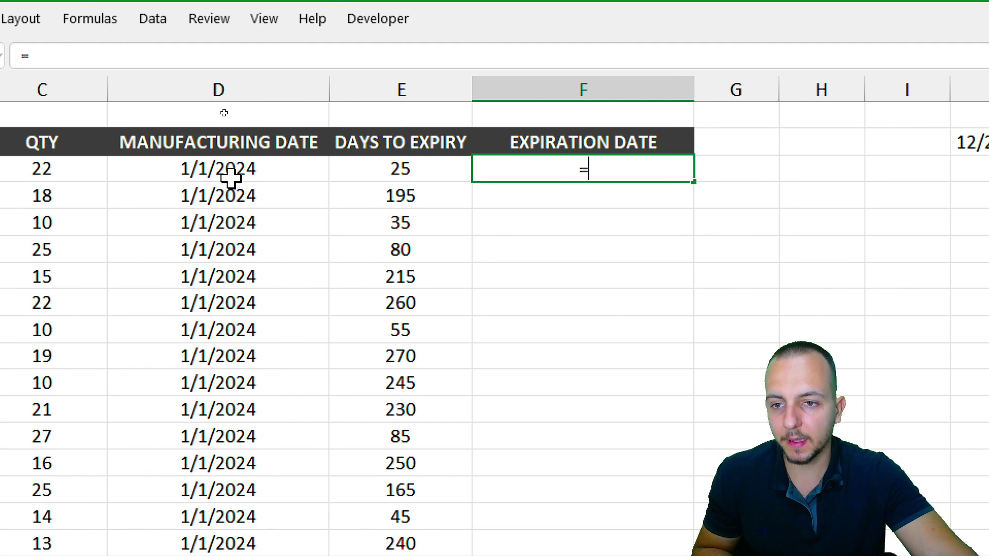
{"action": "left_click", "coordinate": [179, 175]}
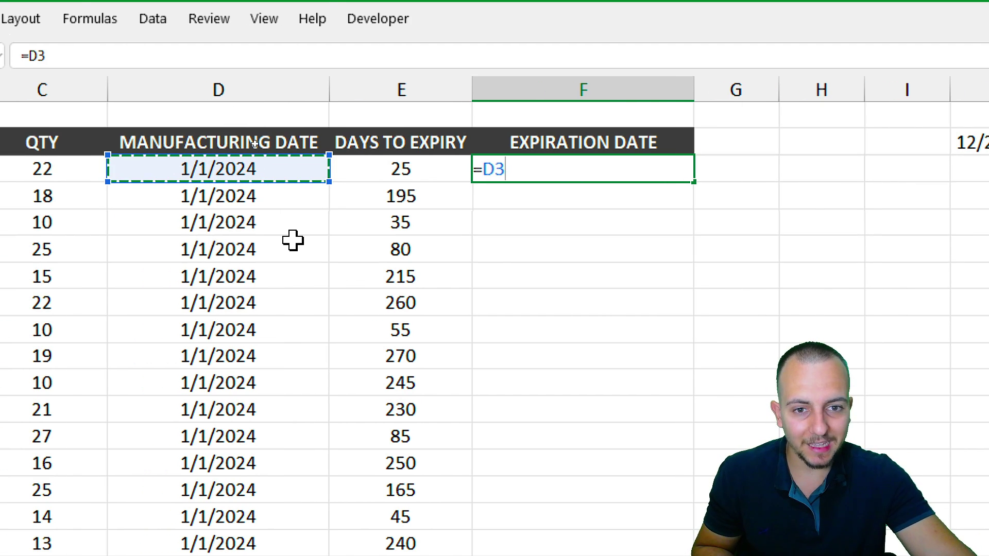
{"action": "type", "text": "+"}
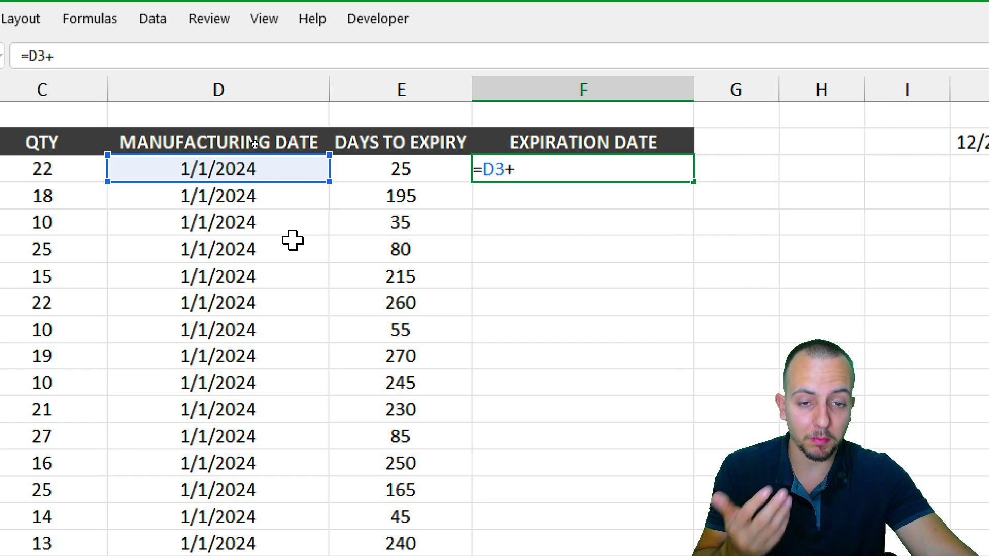
{"action": "left_click", "coordinate": [405, 178]}
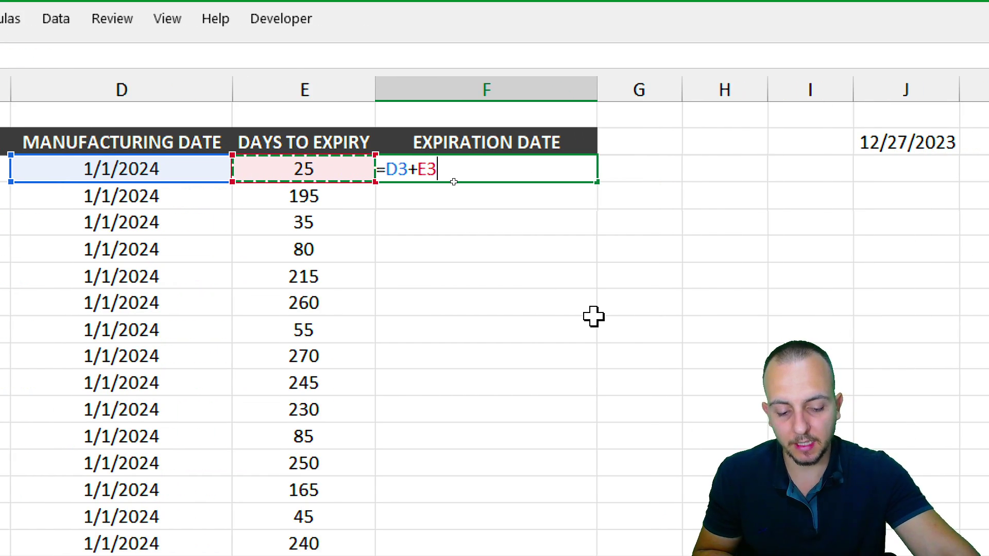
{"action": "key", "text": "Return"}
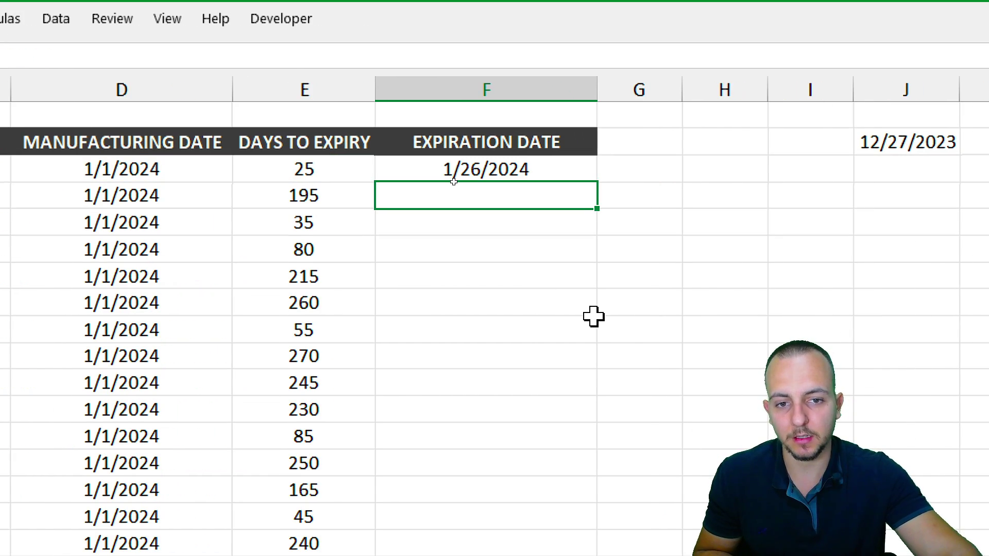
Fill the expiration date formula from F3 down to F22 so it covers every product through ITEM 020.
{"action": "left_click", "coordinate": [553, 169]}
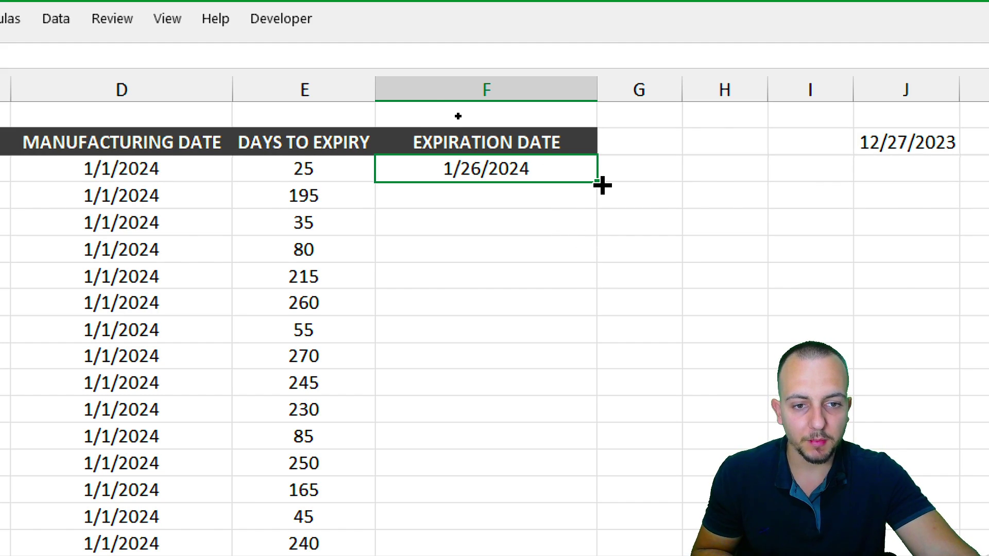
{"action": "mouse_move", "coordinate": [599, 182]}
{"action": "left_mouse_down"}
{"action": "mouse_move", "coordinate": [611, 207]}
{"action": "mouse_move", "coordinate": [593, 243]}
{"action": "mouse_move", "coordinate": [595, 217]}
{"action": "mouse_move", "coordinate": [558, 484]}
{"action": "mouse_move", "coordinate": [545, 481]}
{"action": "left_mouse_up"}
{"action": "key", "text": "Escape"}
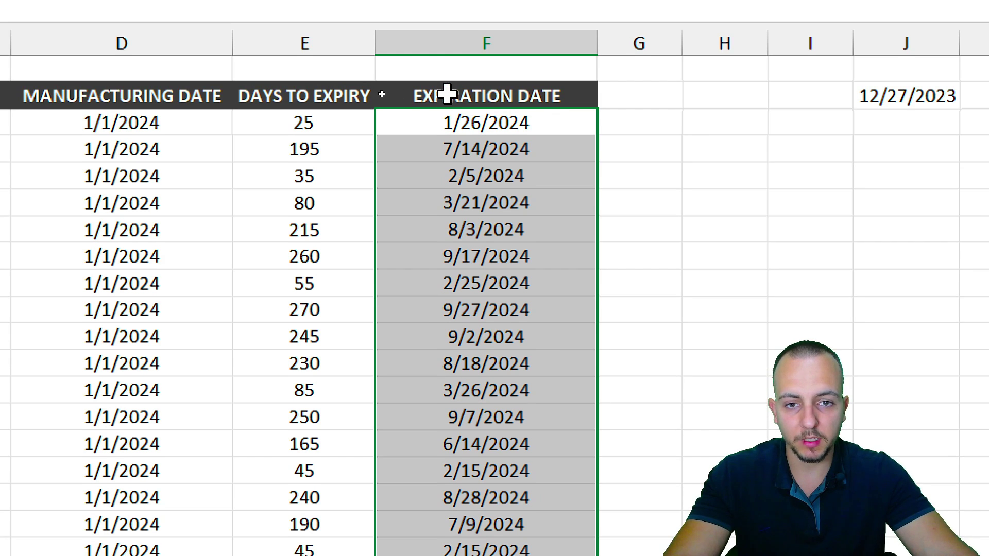
{"action": "left_click", "coordinate": [479, 113]}
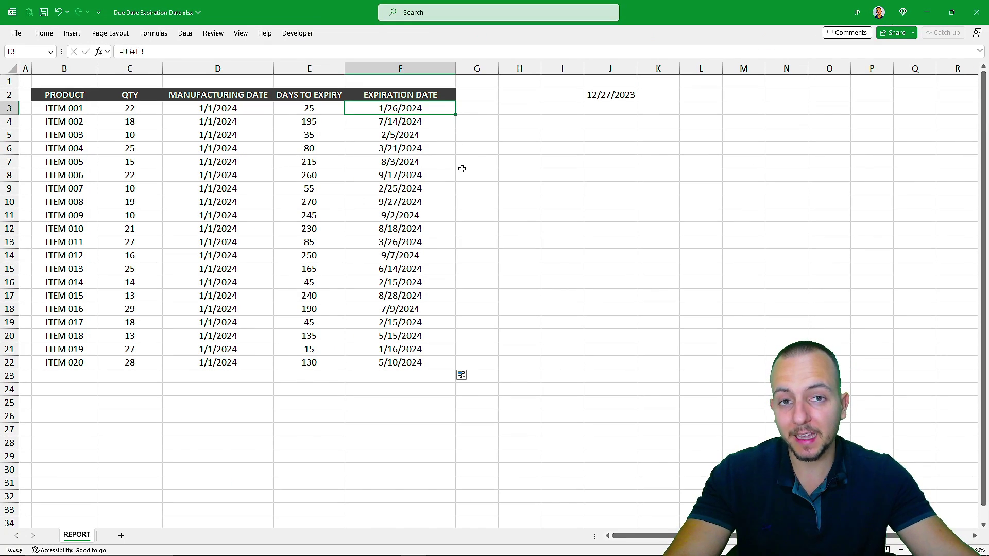
{"action": "left_click_drag", "start_coordinate": [430, 110], "coordinate": [397, 358]}
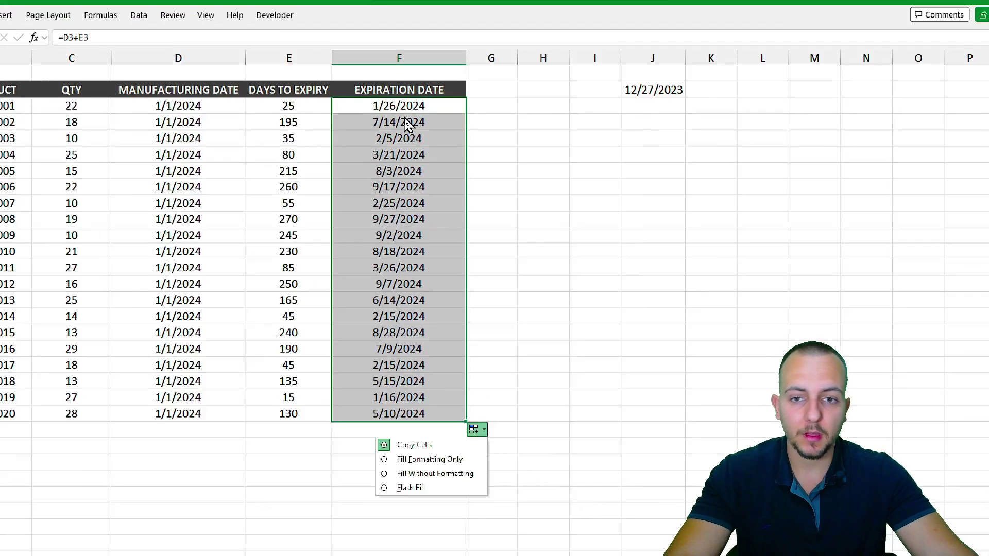
{"action": "left_click", "coordinate": [430, 107]}
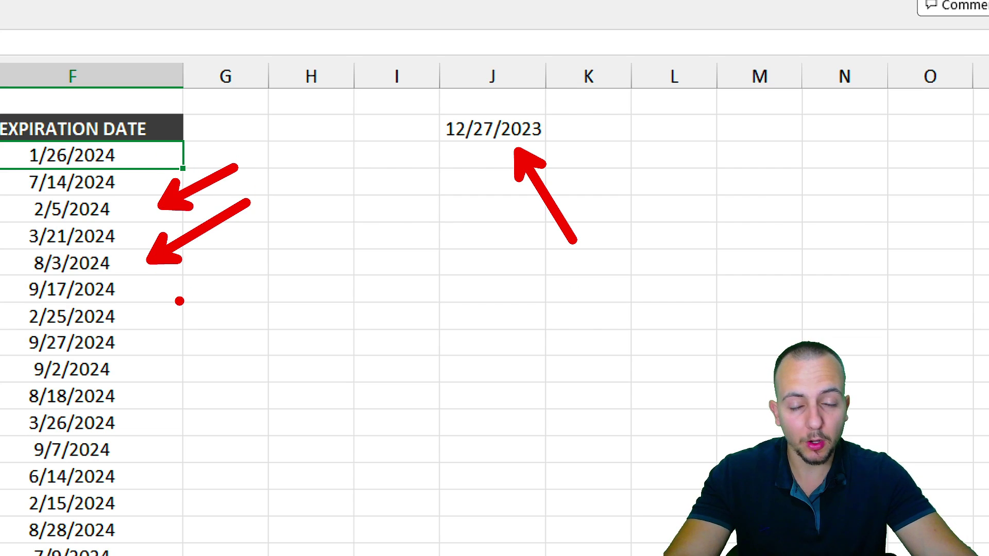
Start a new conditional formatting rule for the expiration dates F3:F22 that uses a formula to determine which cells to format.
{"action": "mouse_move", "coordinate": [91, 157]}
{"action": "left_mouse_down"}
{"action": "mouse_move", "coordinate": [59, 345]}
{"action": "mouse_move", "coordinate": [48, 535]}
{"action": "left_mouse_up"}
{"action": "left_click_drag", "start_coordinate": [313, 483], "coordinate": [311, 555]}
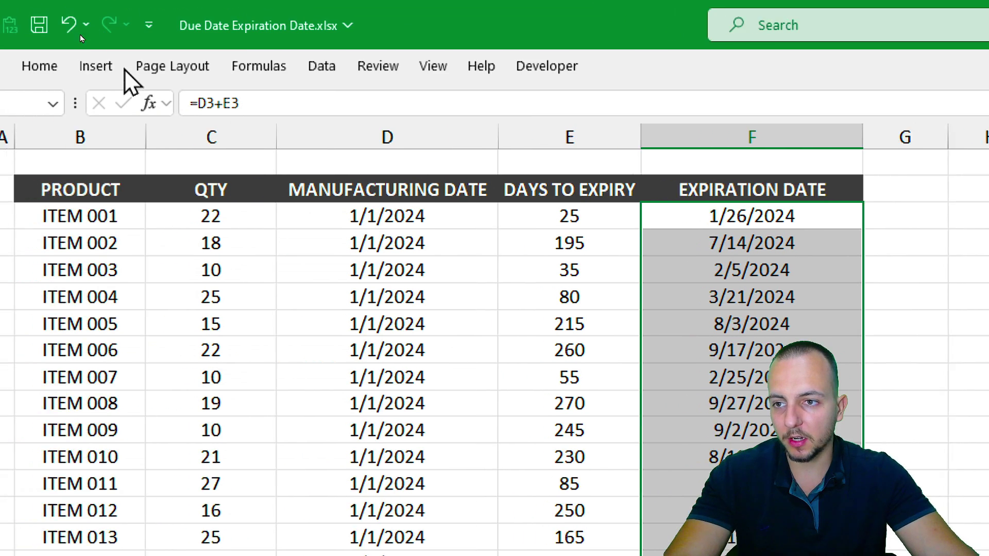
{"action": "left_click", "coordinate": [34, 67]}
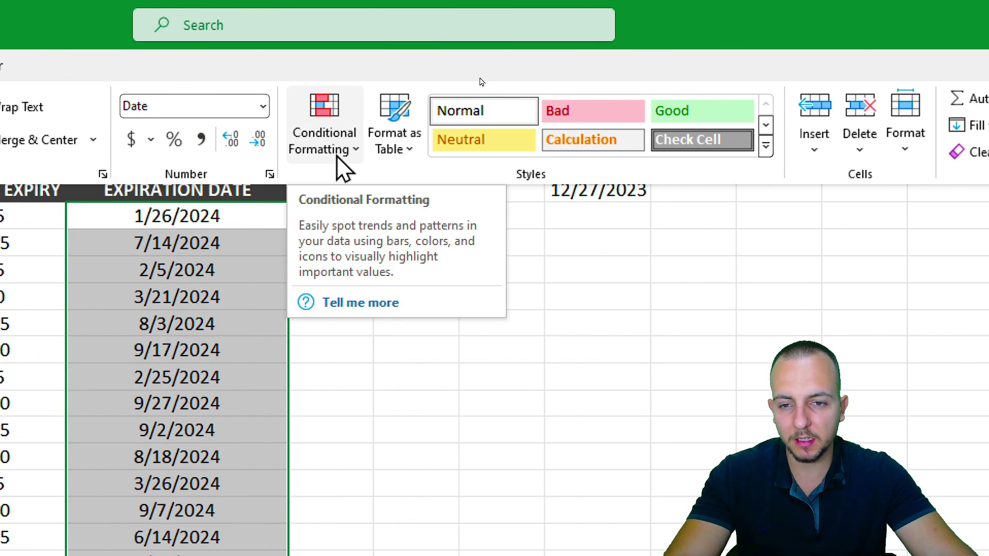
{"action": "left_click", "coordinate": [338, 156]}
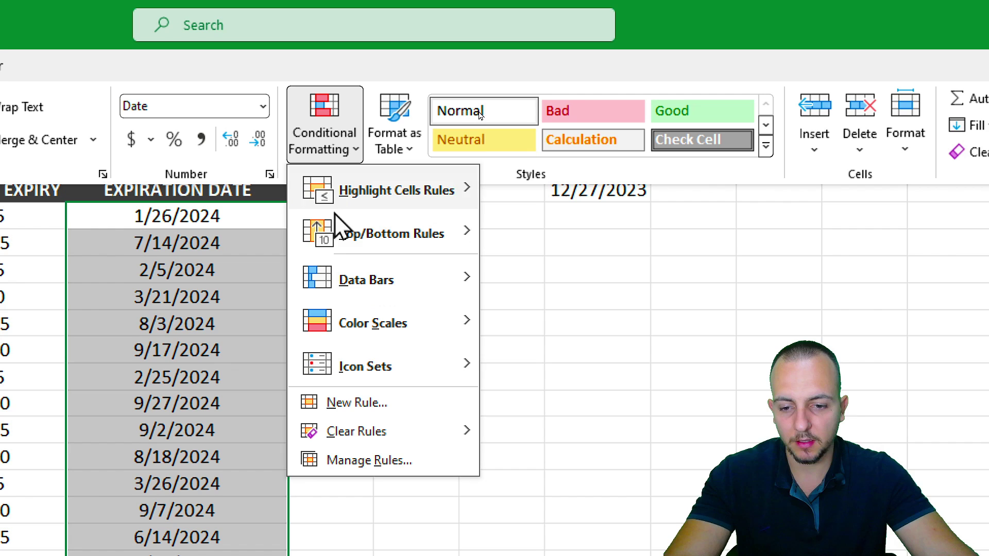
{"action": "left_click", "coordinate": [375, 411]}
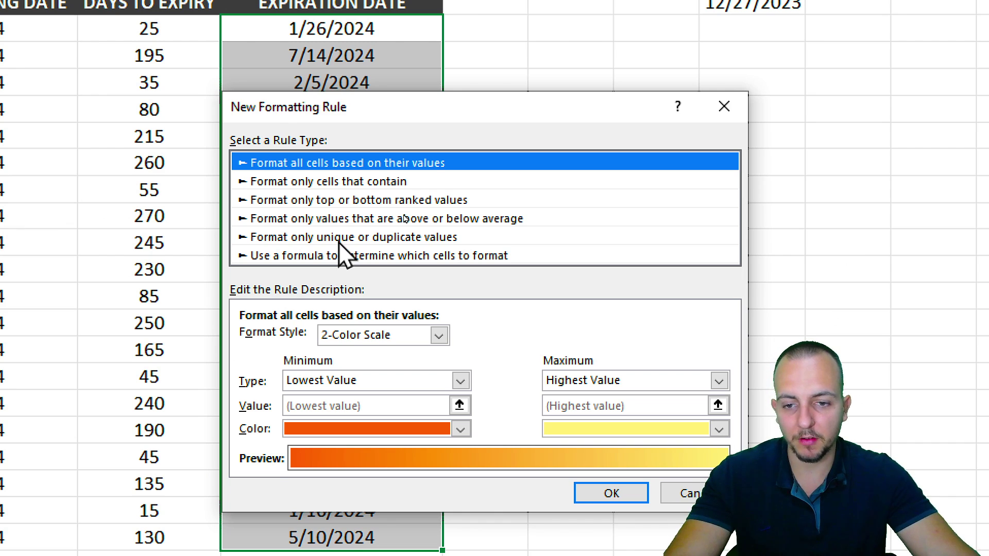
{"action": "left_click", "coordinate": [289, 256]}
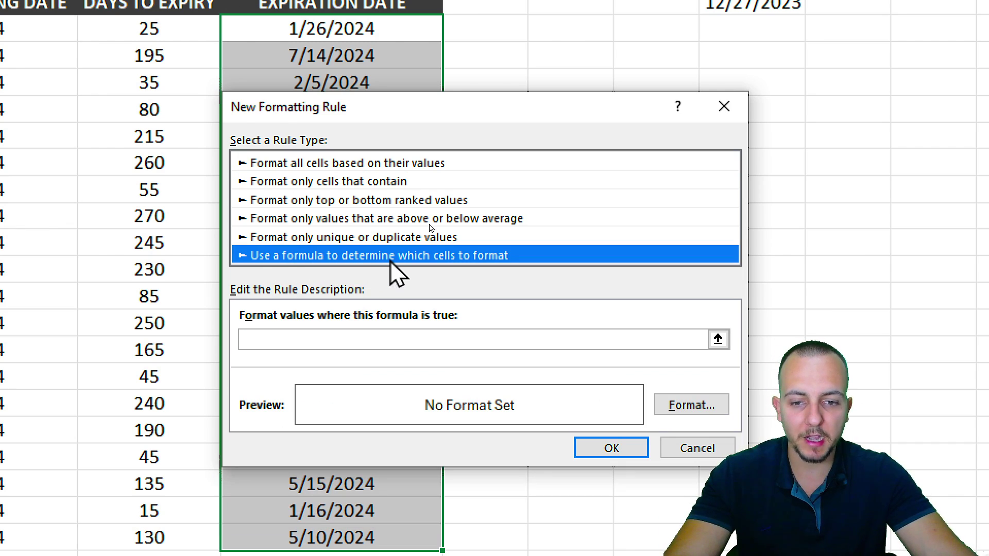
{"action": "left_click", "coordinate": [329, 337]}
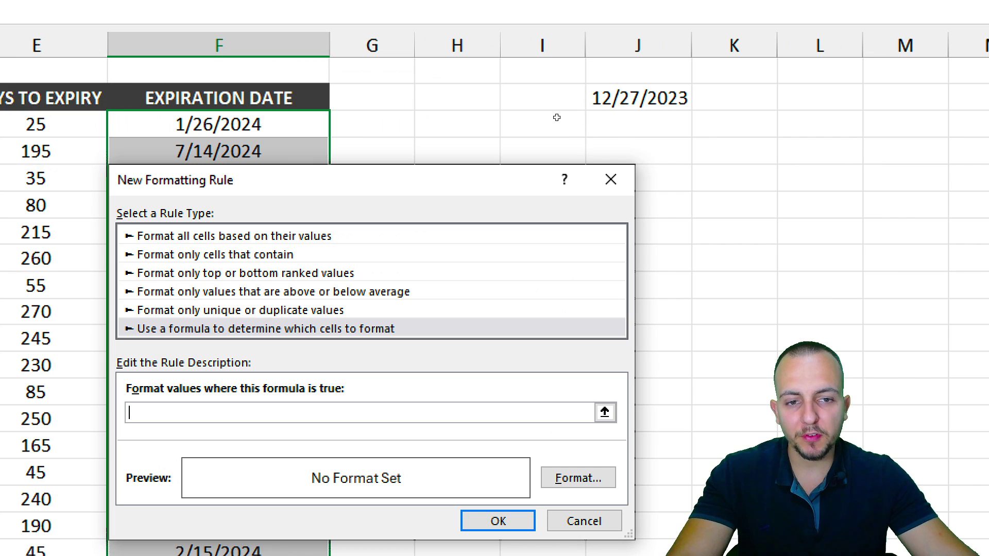
{"action": "left_click_drag", "start_coordinate": [615, 121], "coordinate": [613, 267]}
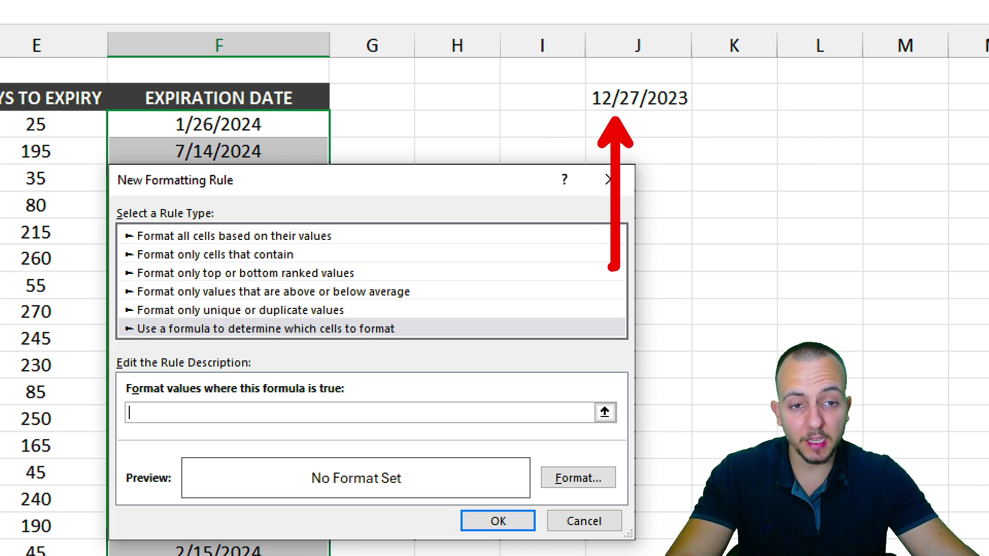
{"action": "left_click_drag", "start_coordinate": [298, 135], "coordinate": [456, 245]}
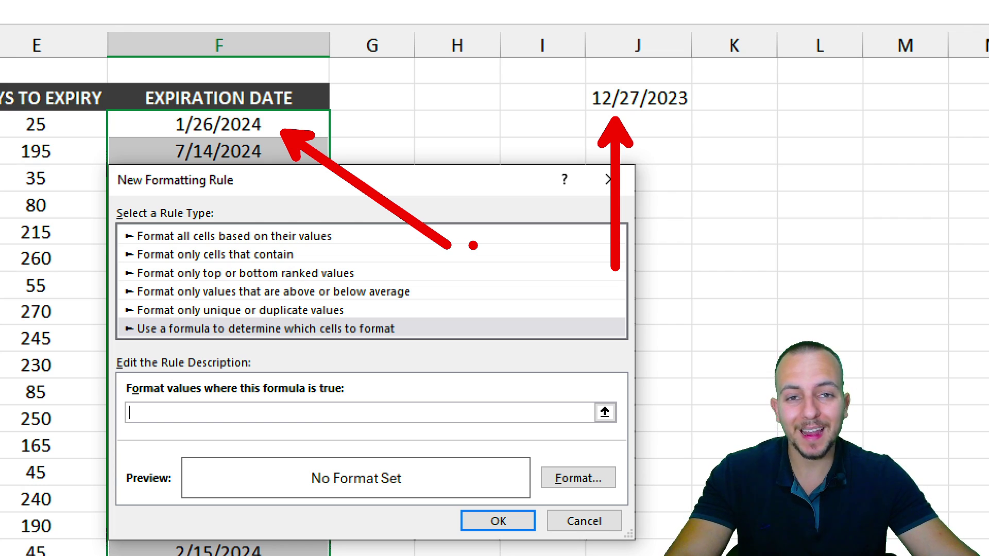
{"action": "mouse_move", "coordinate": [530, 88]}
{"action": "left_mouse_down"}
{"action": "mouse_move", "coordinate": [495, 118]}
{"action": "mouse_move", "coordinate": [462, 181]}
{"action": "left_mouse_up"}
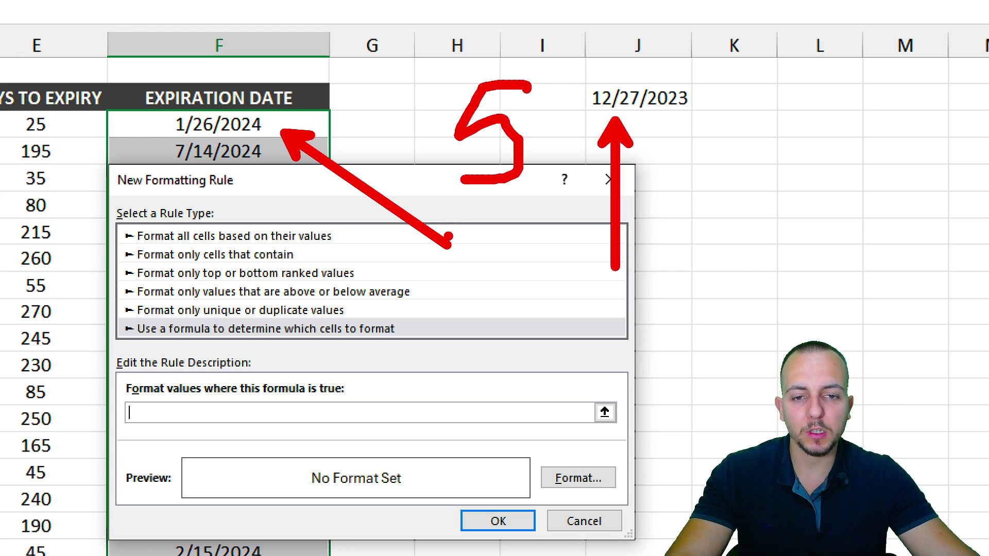
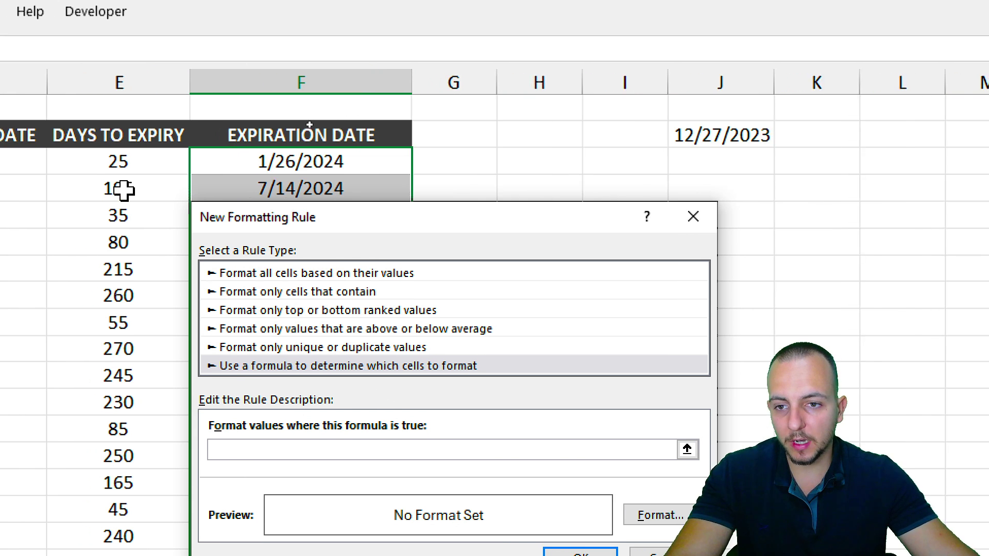
Enter =$F3-$J$2 as the rule's formula, subtracting the fixed today's date from an expiration date with a relative row reference.
{"action": "left_click", "coordinate": [291, 164]}
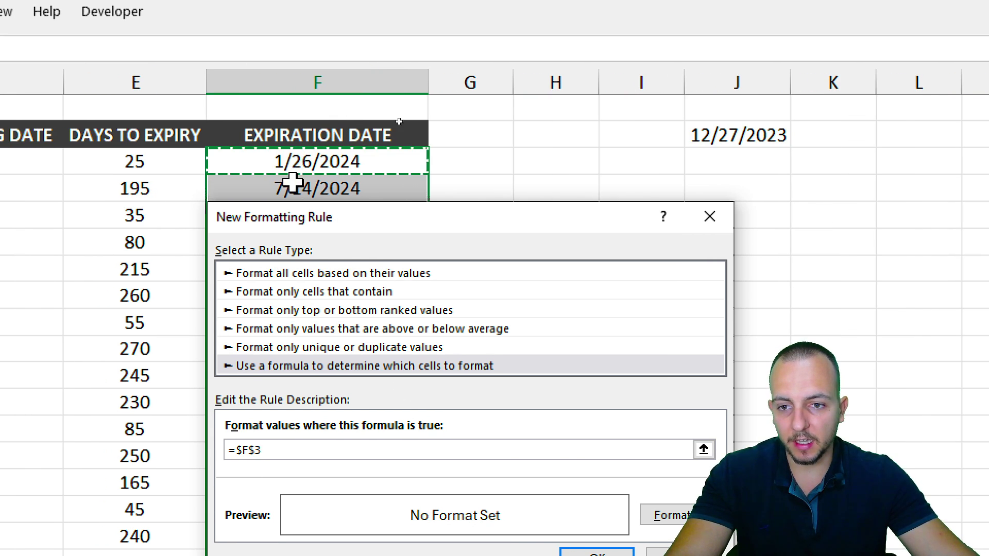
{"action": "mouse_move", "coordinate": [373, 135]}
{"action": "left_mouse_down"}
{"action": "mouse_move", "coordinate": [280, 181]}
{"action": "mouse_move", "coordinate": [358, 129]}
{"action": "left_mouse_up"}
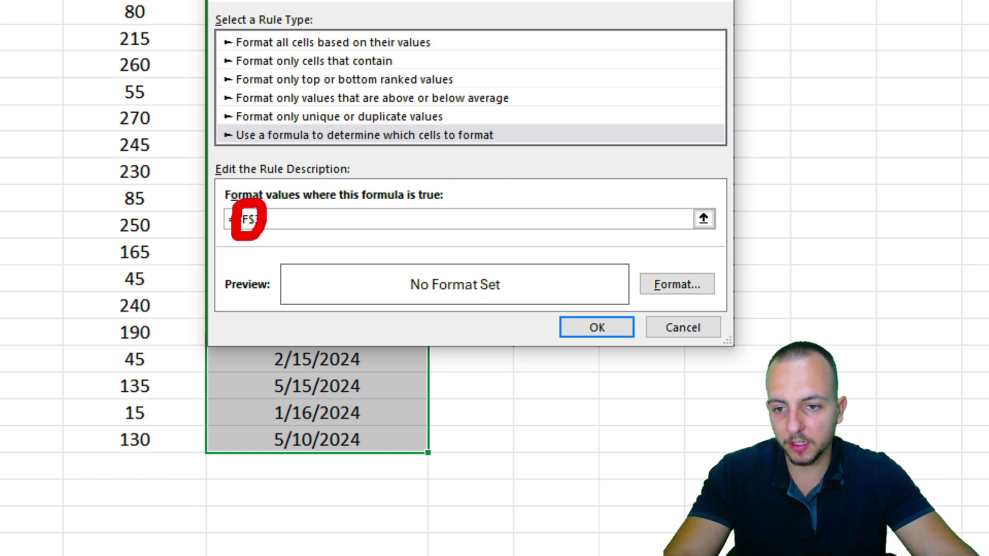
{"action": "left_click", "coordinate": [252, 219]}
{"action": "key", "text": "BackSpace"}
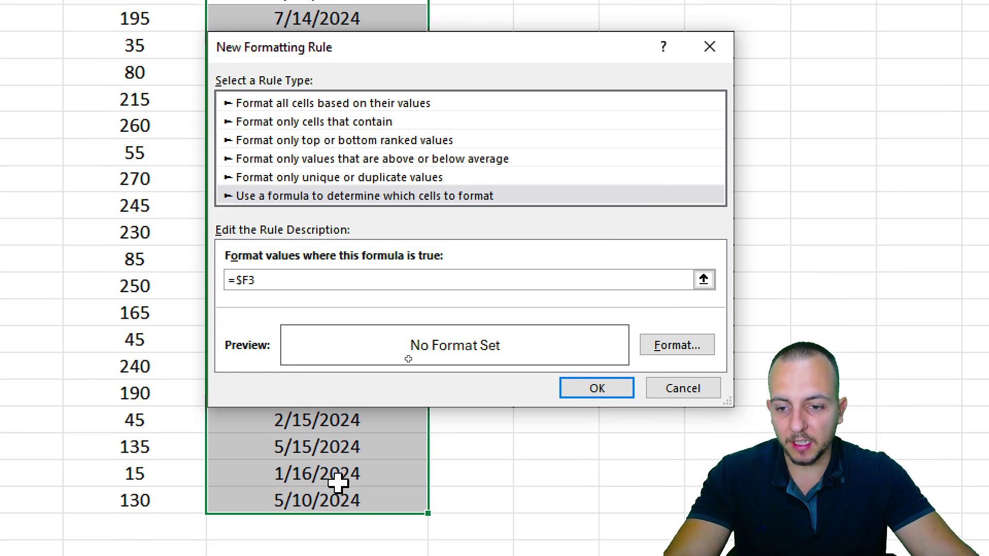
{"action": "type", "text": "-"}
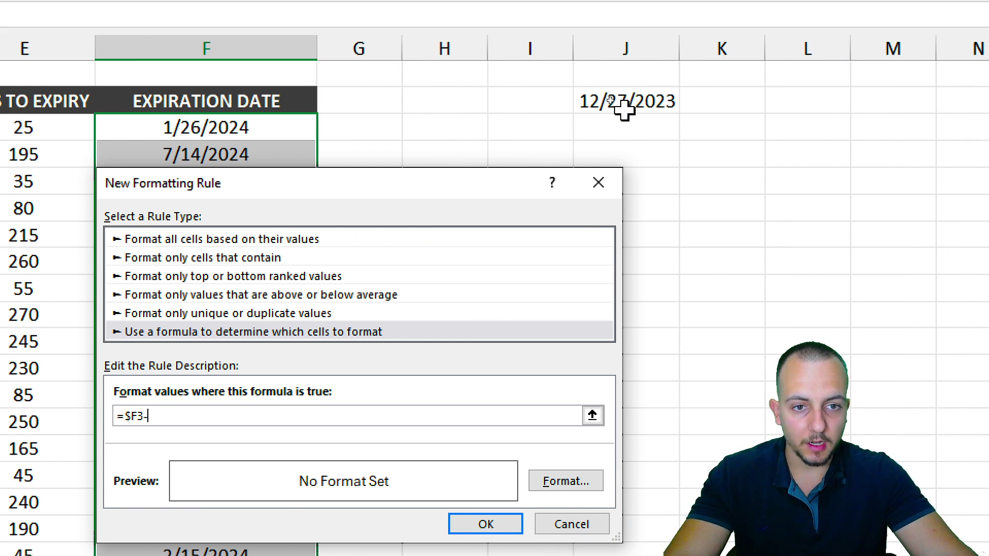
{"action": "left_click", "coordinate": [645, 110]}
{"action": "key", "text": "ctrl+2"}
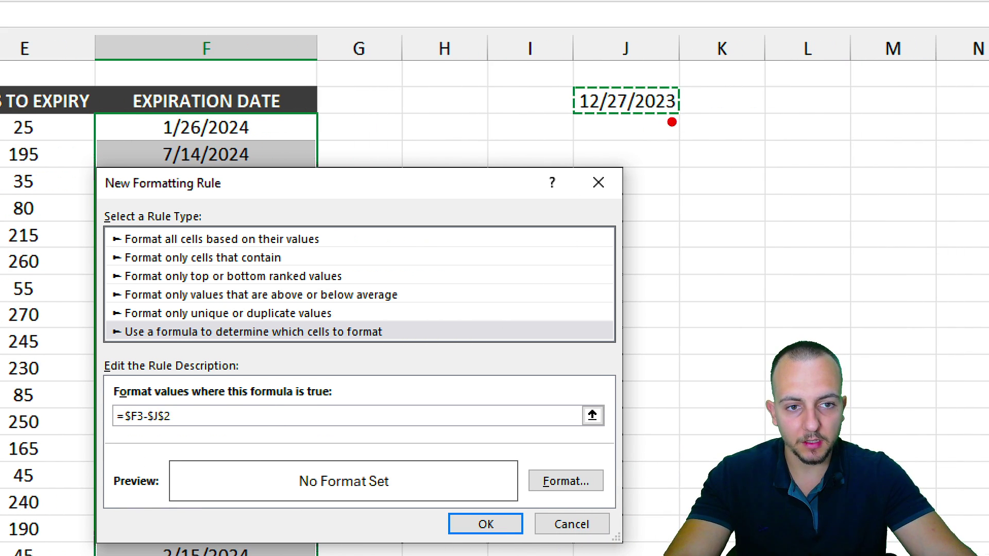
{"action": "mouse_move", "coordinate": [674, 60]}
{"action": "left_mouse_down"}
{"action": "mouse_move", "coordinate": [556, 117]}
{"action": "mouse_move", "coordinate": [633, 58]}
{"action": "left_mouse_up"}
{"action": "key", "text": "Escape"}
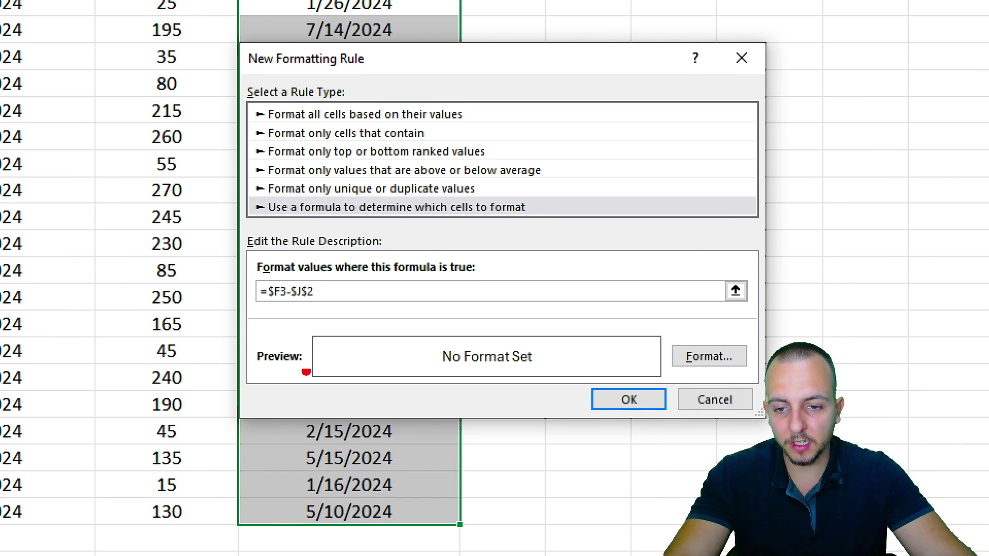
{"action": "left_click_drag", "start_coordinate": [319, 309], "coordinate": [401, 372]}
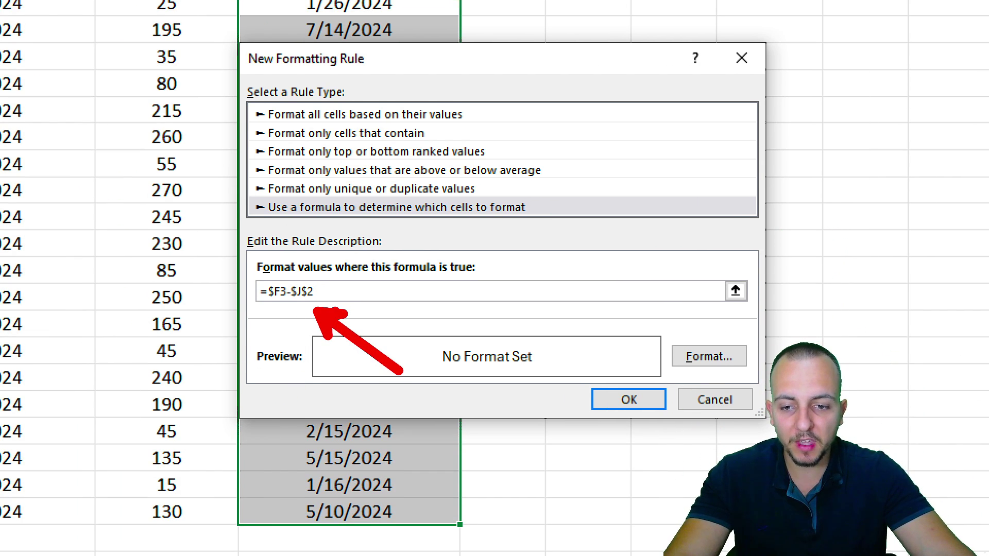
{"action": "left_click_drag", "start_coordinate": [281, 279], "coordinate": [330, 308]}
{"action": "mouse_move", "coordinate": [330, 265]}
{"action": "left_mouse_down"}
{"action": "mouse_move", "coordinate": [281, 317]}
{"action": "mouse_move", "coordinate": [240, 283]}
{"action": "left_mouse_up"}
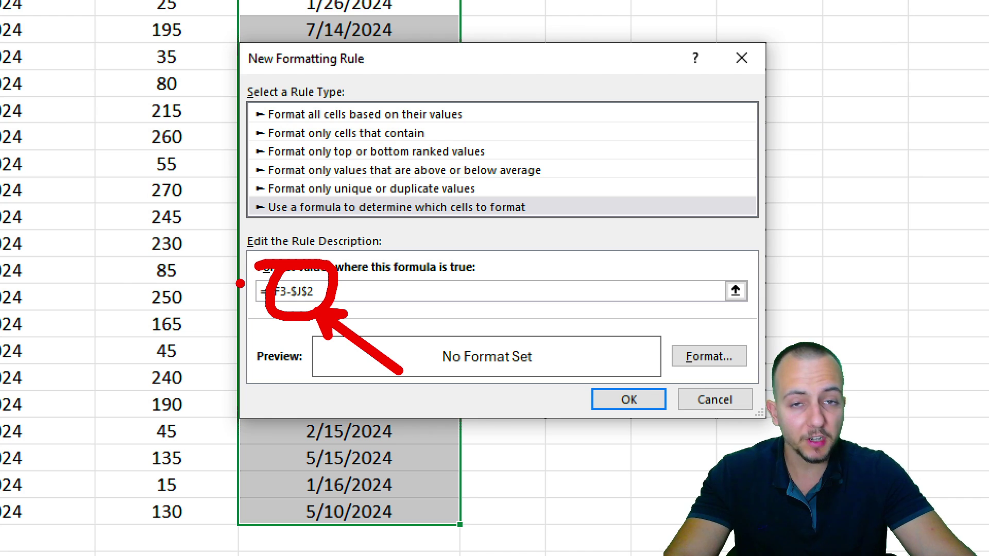
{"action": "key", "text": "Escape"}
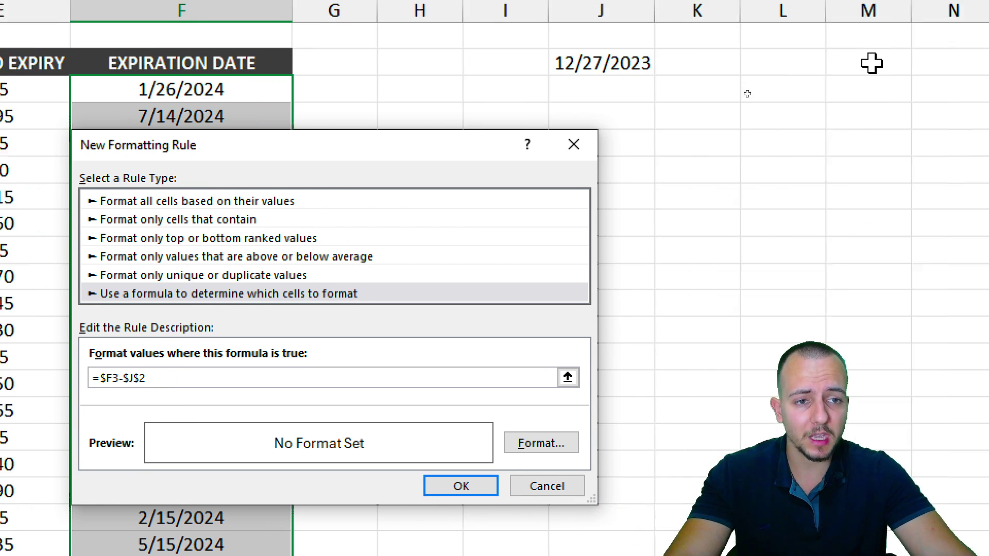
{"action": "left_click", "coordinate": [689, 65]}
{"action": "mouse_move", "coordinate": [688, 65]}
{"action": "left_mouse_down"}
{"action": "mouse_move", "coordinate": [693, 25]}
{"action": "mouse_move", "coordinate": [582, 37]}
{"action": "left_mouse_up"}
{"action": "left_click_drag", "start_coordinate": [644, 108], "coordinate": [710, 188]}
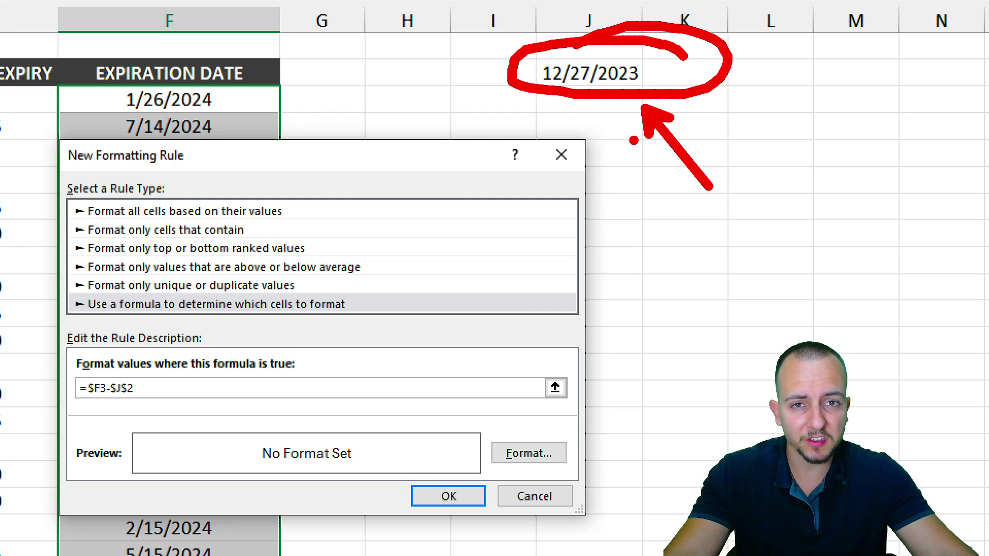
{"action": "key", "text": "Escape"}
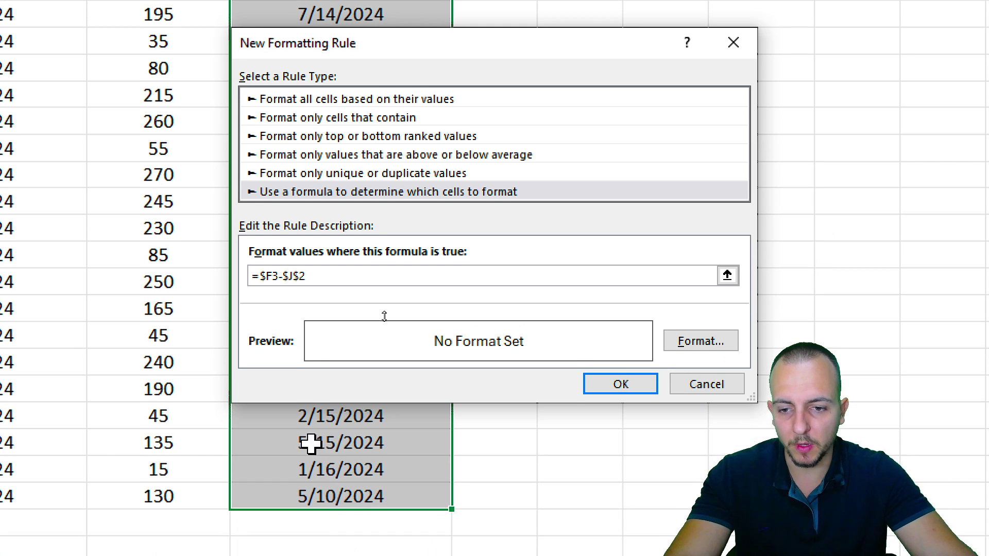
{"action": "left_click", "coordinate": [290, 392]}
{"action": "left_click_drag", "start_coordinate": [281, 304], "coordinate": [280, 388]}
{"action": "key", "text": "ctrl+z"}
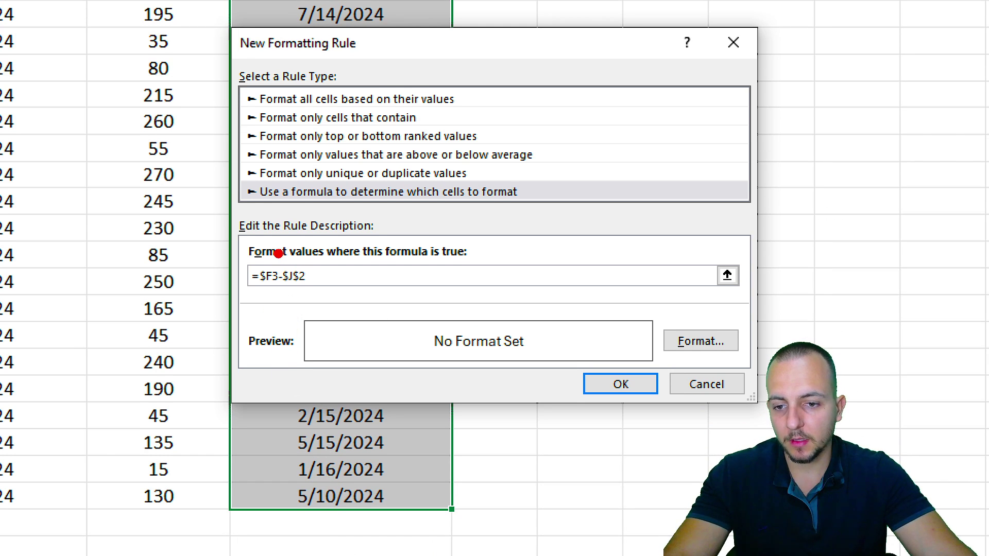
{"action": "mouse_move", "coordinate": [274, 250]}
{"action": "left_mouse_down"}
{"action": "mouse_move", "coordinate": [316, 296]}
{"action": "mouse_move", "coordinate": [378, 275]}
{"action": "left_mouse_up"}
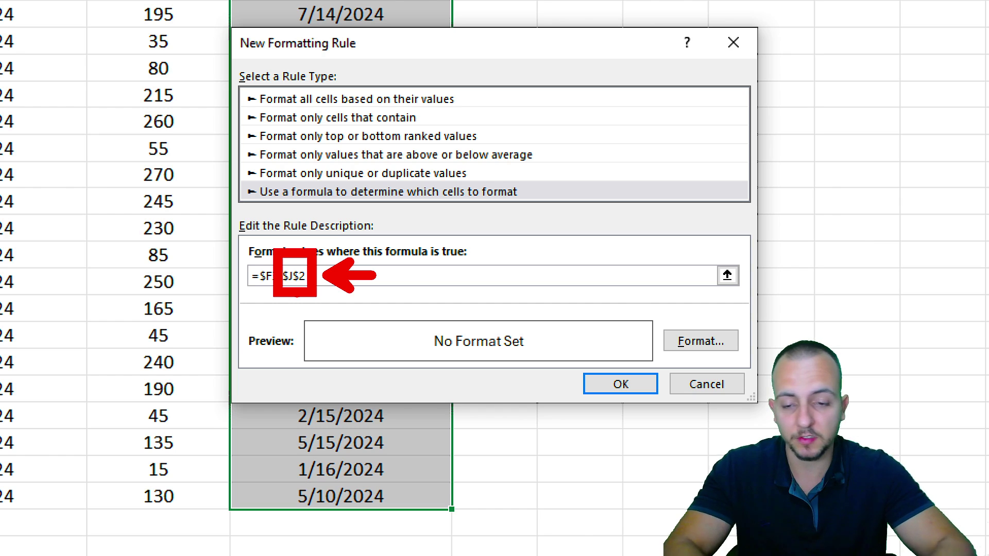
{"action": "key", "text": "Escape"}
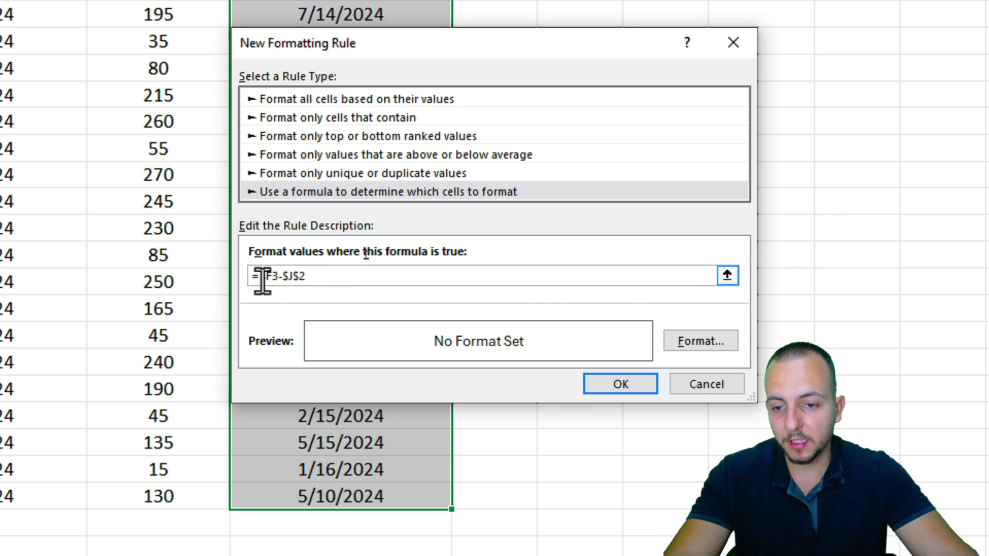
Extend the rule's formula to =$F3-$J$2<=5, give it a bright yellow fill, and create the rule.
{"action": "left_click_drag", "start_coordinate": [259, 277], "coordinate": [324, 281]}
{"action": "left_click", "coordinate": [324, 281]}
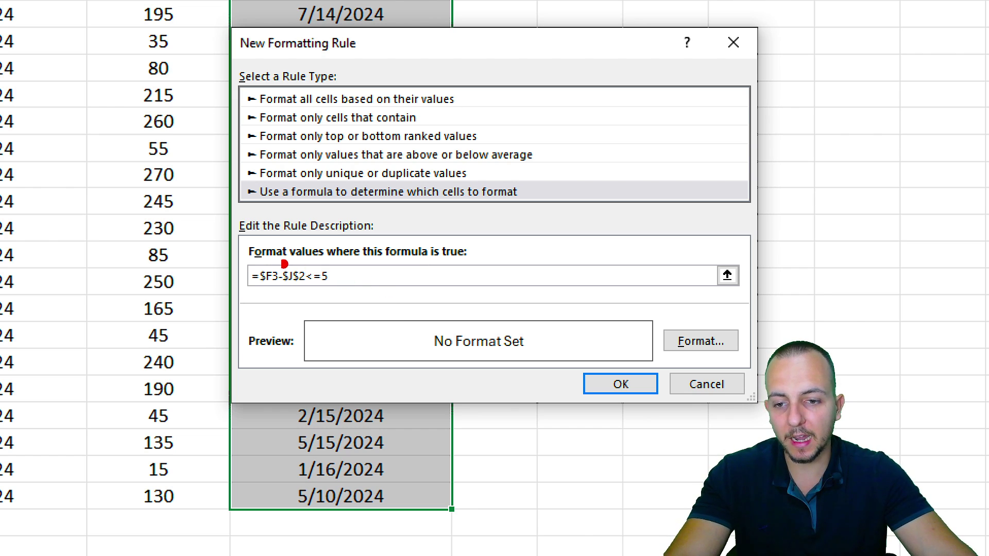
{"action": "left_click", "coordinate": [684, 339]}
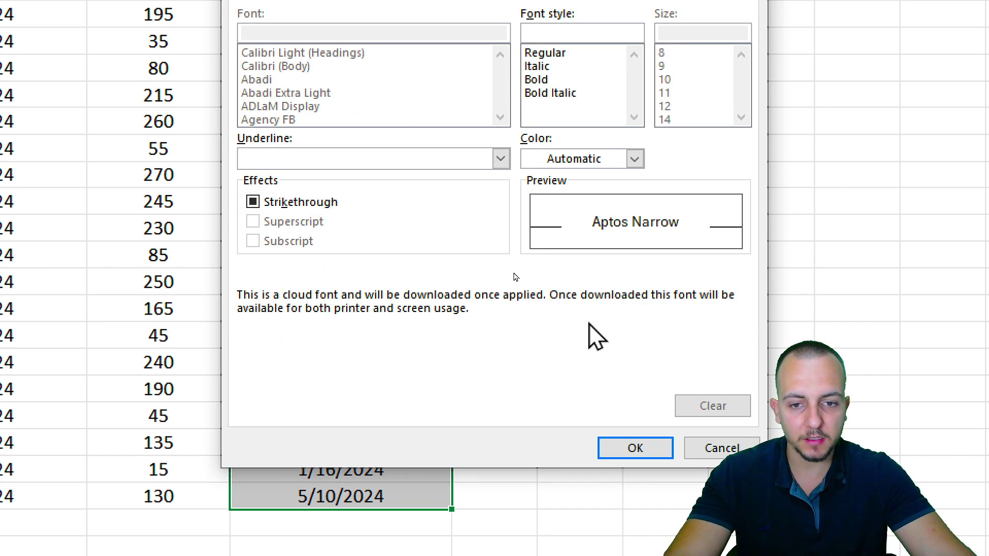
{"action": "left_click", "coordinate": [427, 65]}
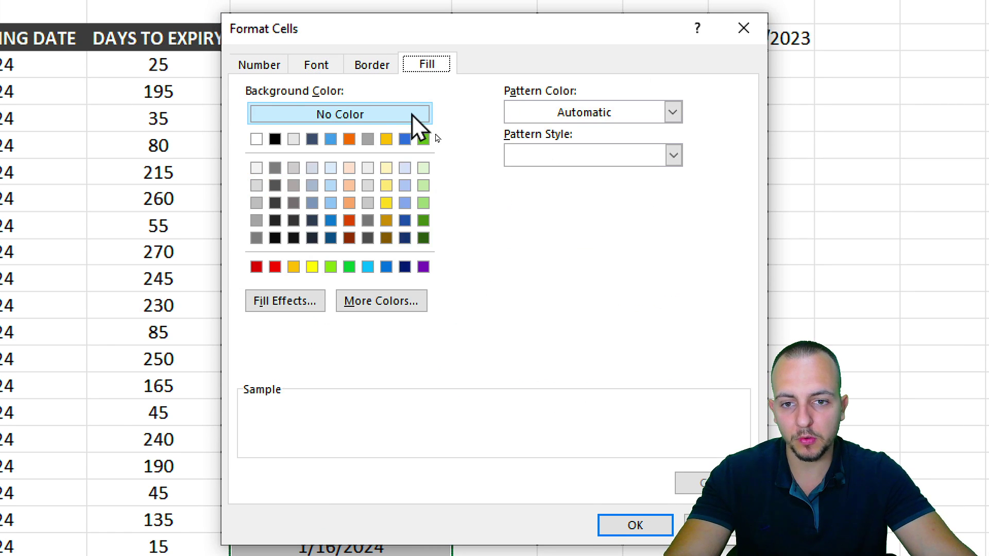
{"action": "left_click", "coordinate": [387, 186]}
{"action": "left_click", "coordinate": [386, 203]}
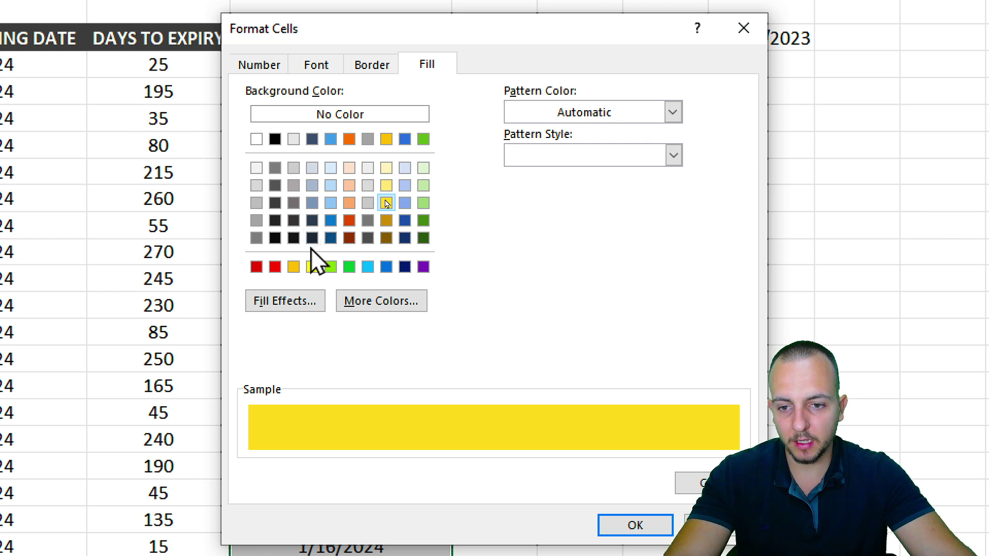
{"action": "left_click", "coordinate": [312, 266]}
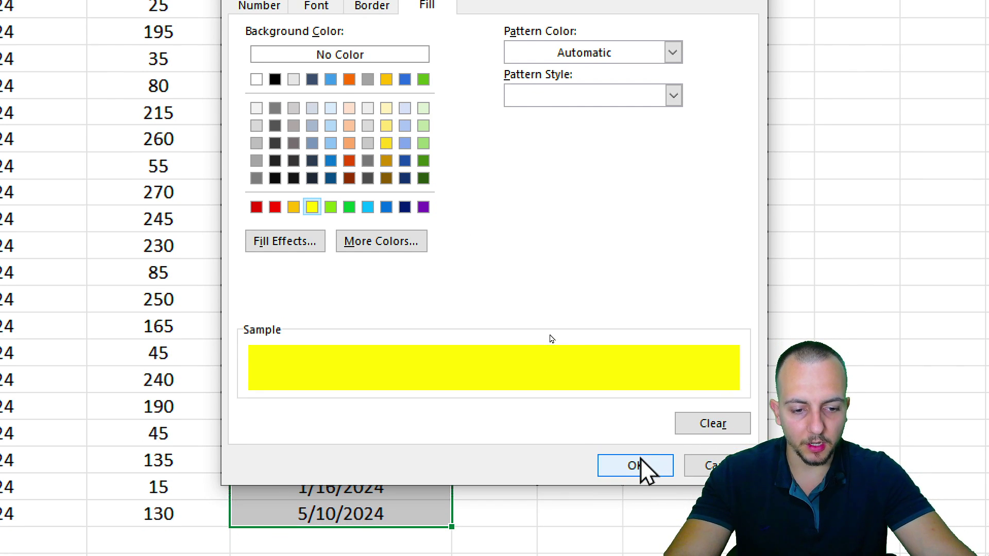
{"action": "left_click", "coordinate": [637, 465]}
{"action": "left_click", "coordinate": [620, 402]}
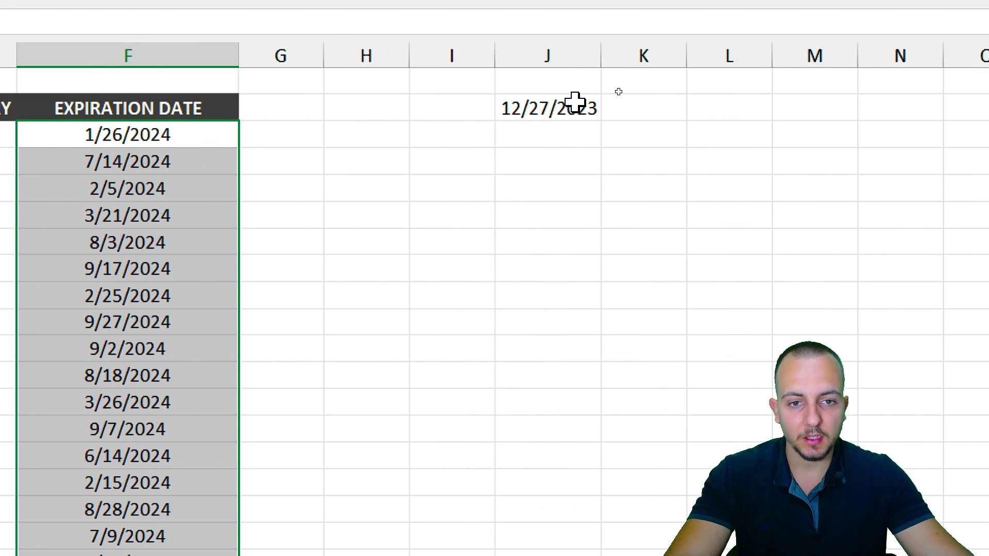
Replace the today's date formula in J2 with the test date 01/24/2024.
{"action": "left_click", "coordinate": [815, 103]}
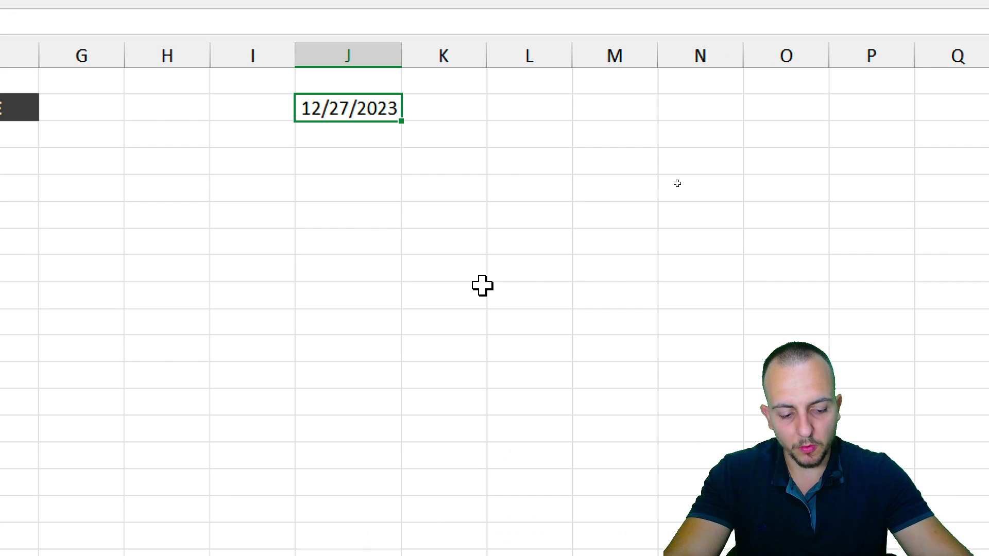
{"action": "type", "text": "01/20"}
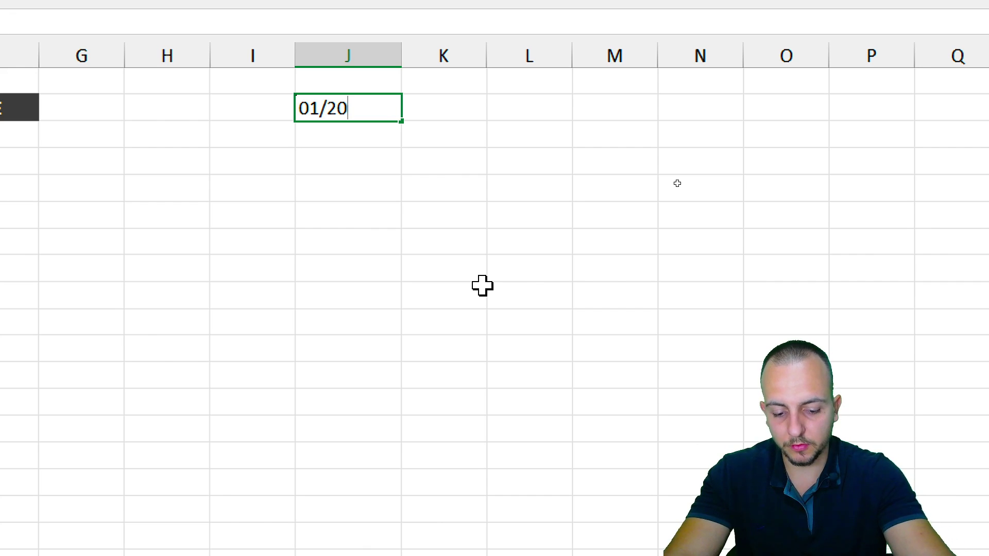
{"action": "type", "text": "/2024"}
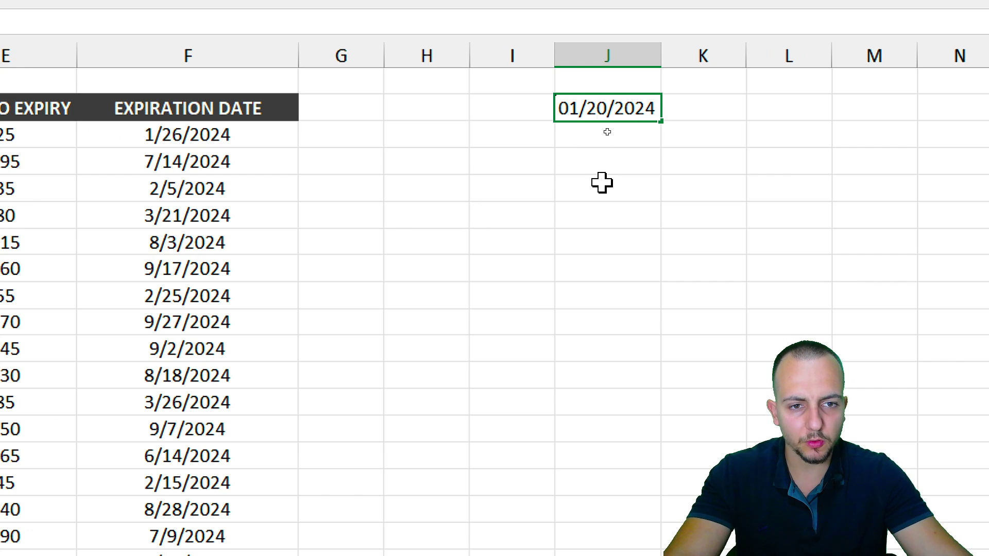
{"action": "key", "text": "BackSpace"}
{"action": "type", "text": "4"}
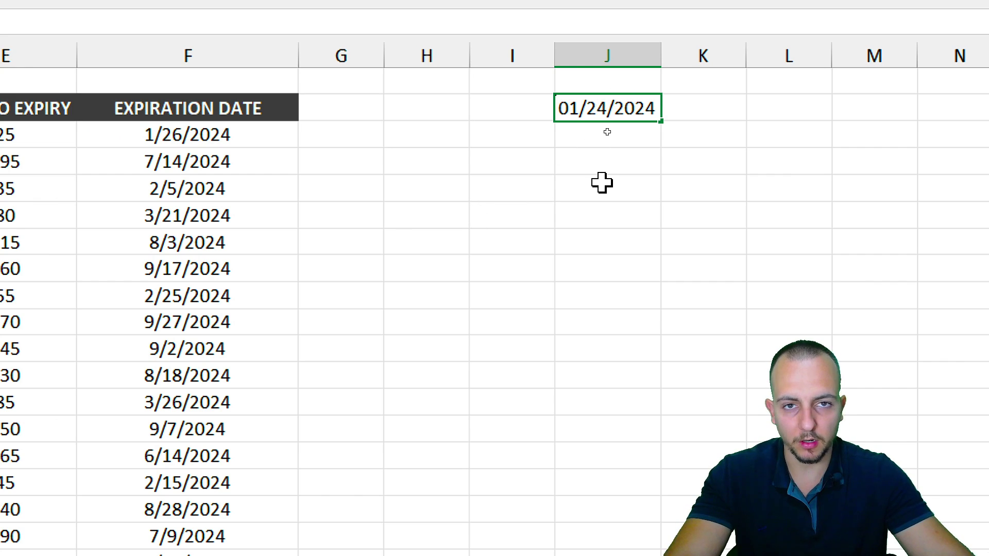
{"action": "key", "text": "Return"}
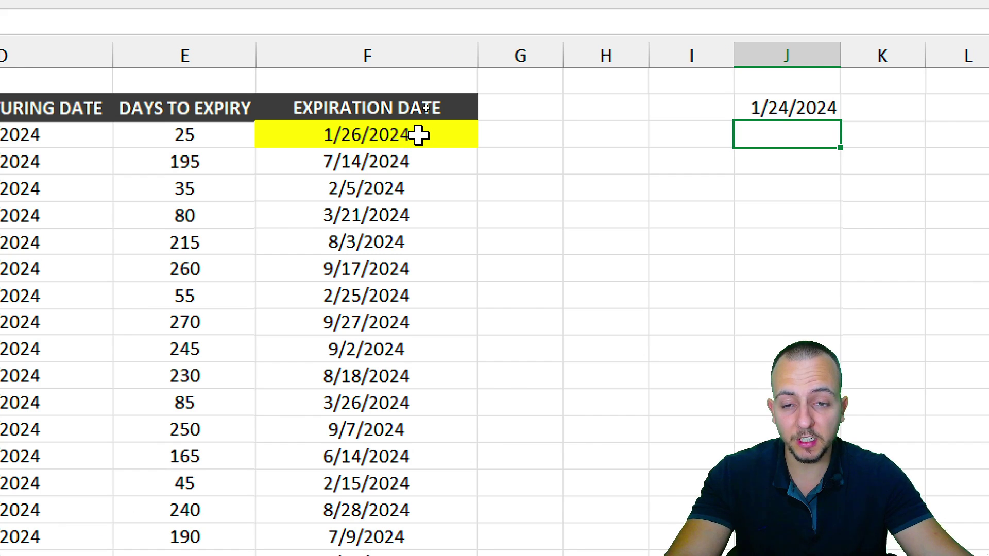
Check the whole expiration date column down to the last product for highlighted cells.
{"action": "left_click_drag", "start_coordinate": [241, 134], "coordinate": [241, 322]}
{"action": "scroll", "coordinate": [375, 484], "scroll_direction": "down", "scroll_amount": 3}
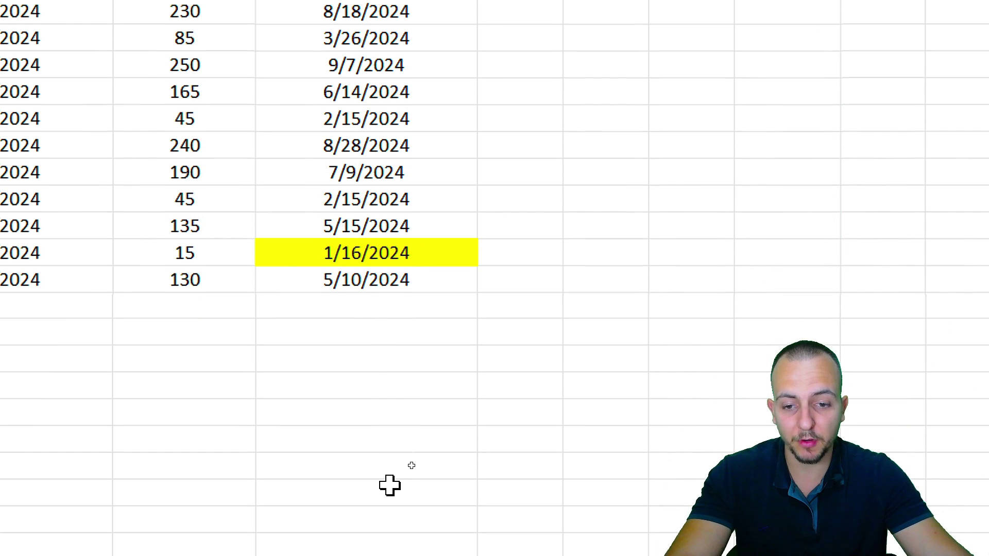
{"action": "left_click_drag", "start_coordinate": [443, 270], "coordinate": [508, 366]}
{"action": "key", "text": "Escape"}
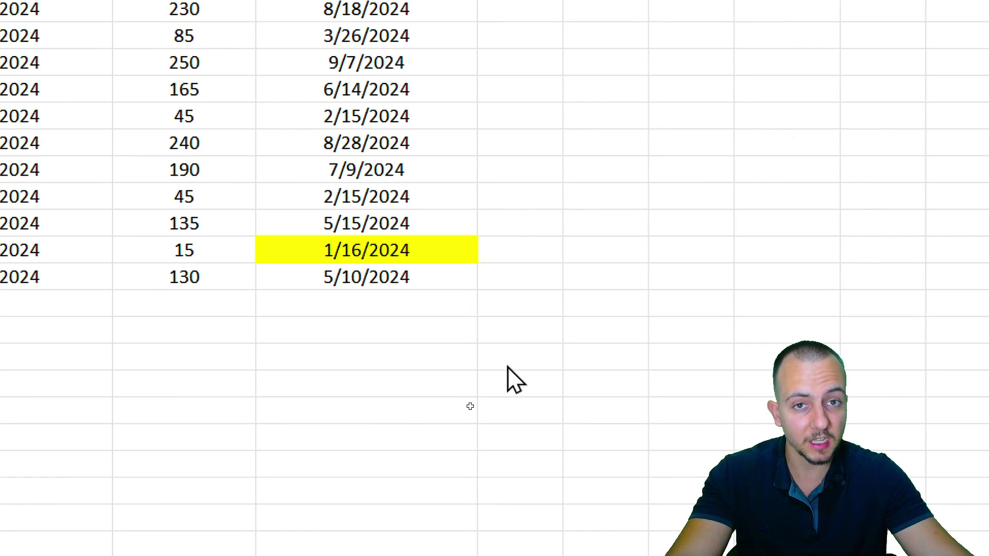
{"action": "scroll", "coordinate": [546, 309], "scroll_direction": "up", "scroll_amount": 3}
{"action": "left_click", "coordinate": [460, 148]}
Change the test date in J2 to 3/1/2024.
{"action": "left_click", "coordinate": [783, 124]}
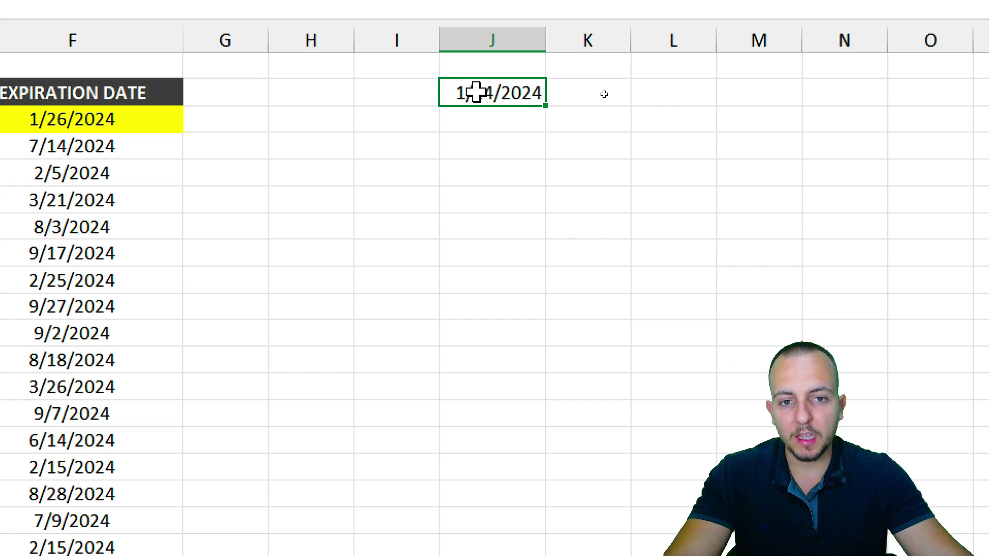
{"action": "double_click", "coordinate": [471, 93]}
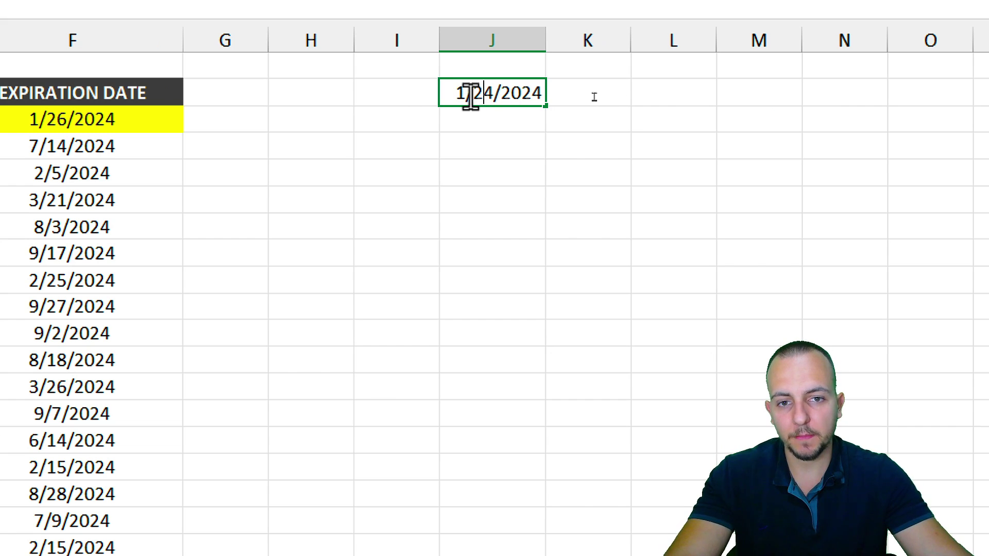
{"action": "left_click_drag", "start_coordinate": [462, 94], "coordinate": [455, 95]}
{"action": "type", "text": "3/"}
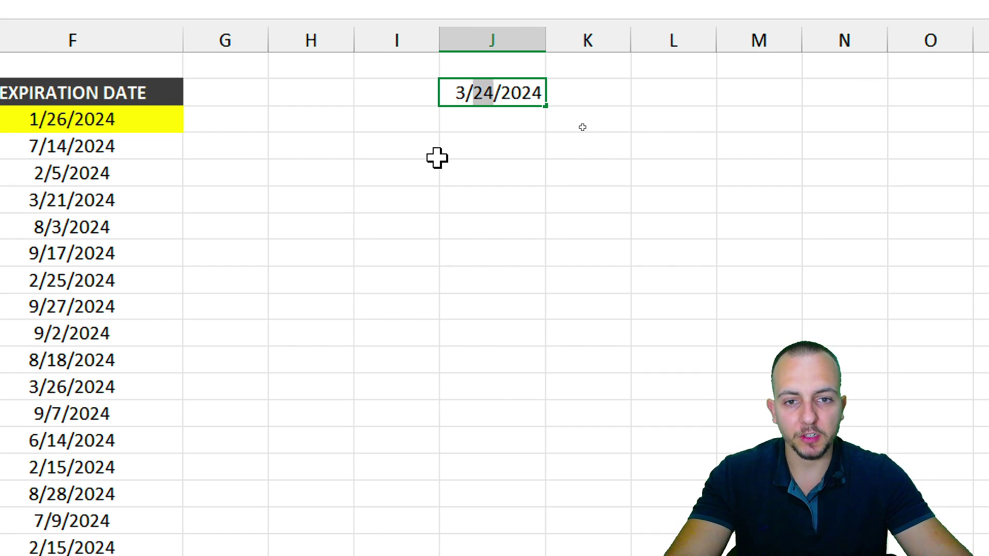
{"action": "type", "text": "1"}
{"action": "key", "text": "Return"}
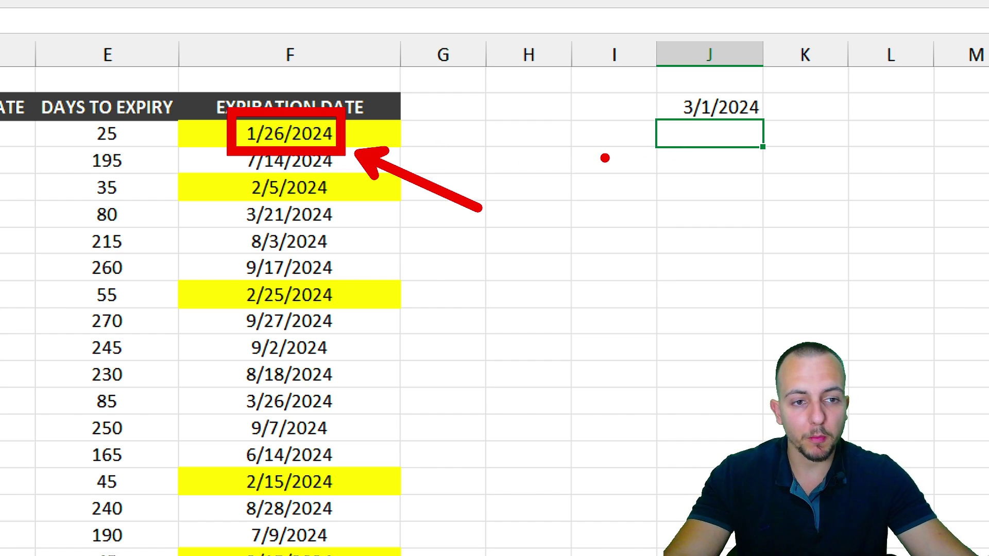
{"action": "left_click_drag", "start_coordinate": [713, 143], "coordinate": [715, 262]}
{"action": "left_click_drag", "start_coordinate": [666, 80], "coordinate": [783, 142]}
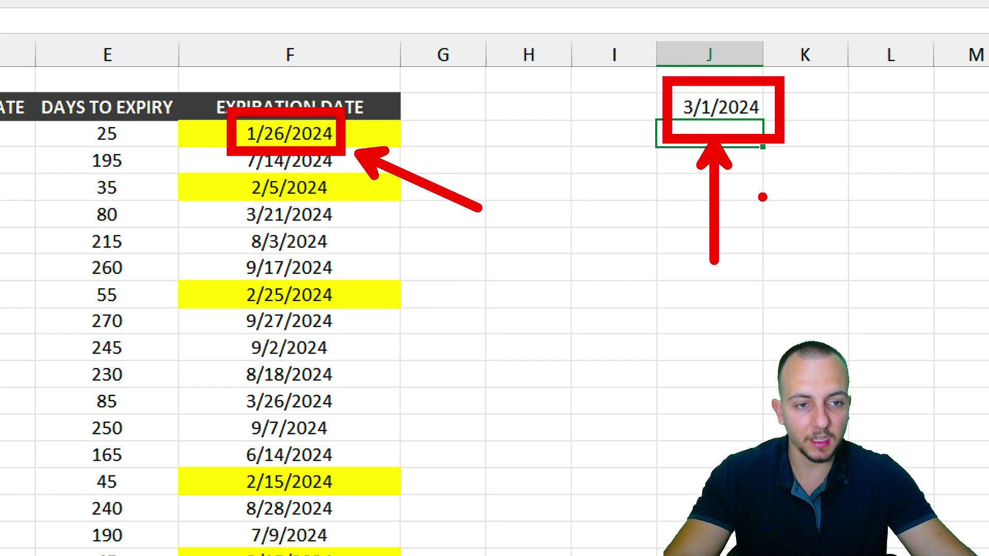
{"action": "key", "text": "ctrl+z"}
{"action": "key", "text": "ctrl+z"}
{"action": "key", "text": "ctrl+z"}
{"action": "key", "text": "ctrl+z"}
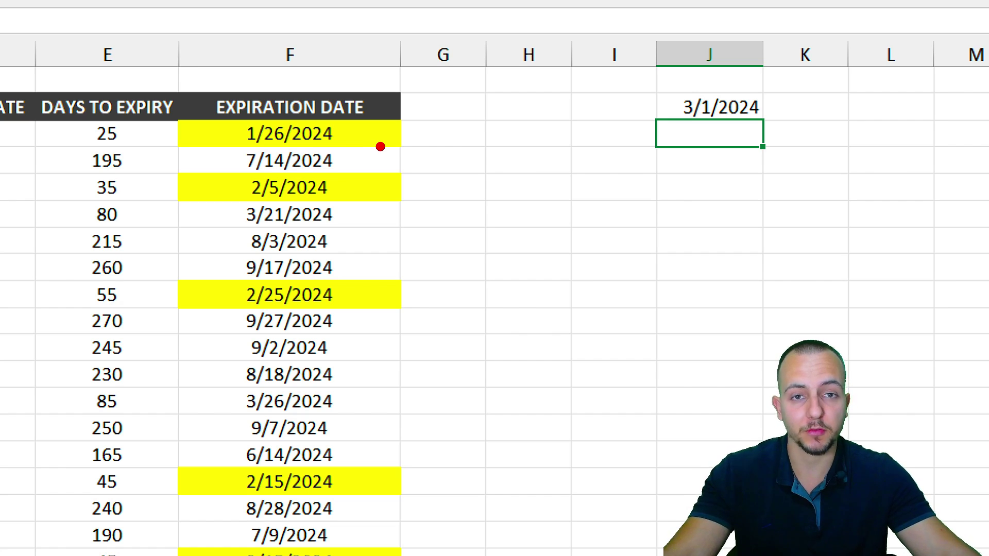
Select all the expiration dates and start a new formatting rule that uses a formula to determine which cells to format.
{"action": "left_click_drag", "start_coordinate": [335, 145], "coordinate": [285, 555]}
{"action": "left_click_drag", "start_coordinate": [285, 484], "coordinate": [289, 512]}
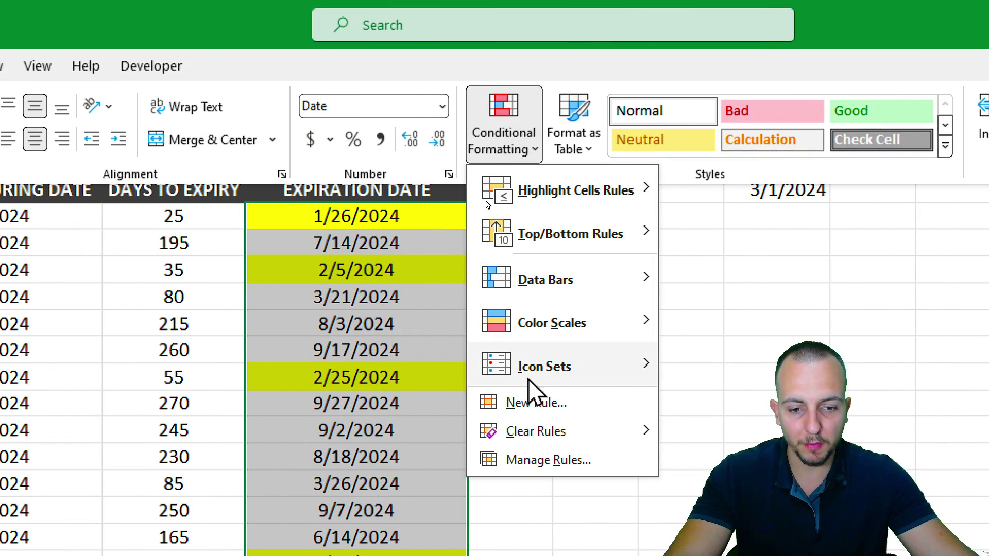
{"action": "left_click", "coordinate": [536, 399]}
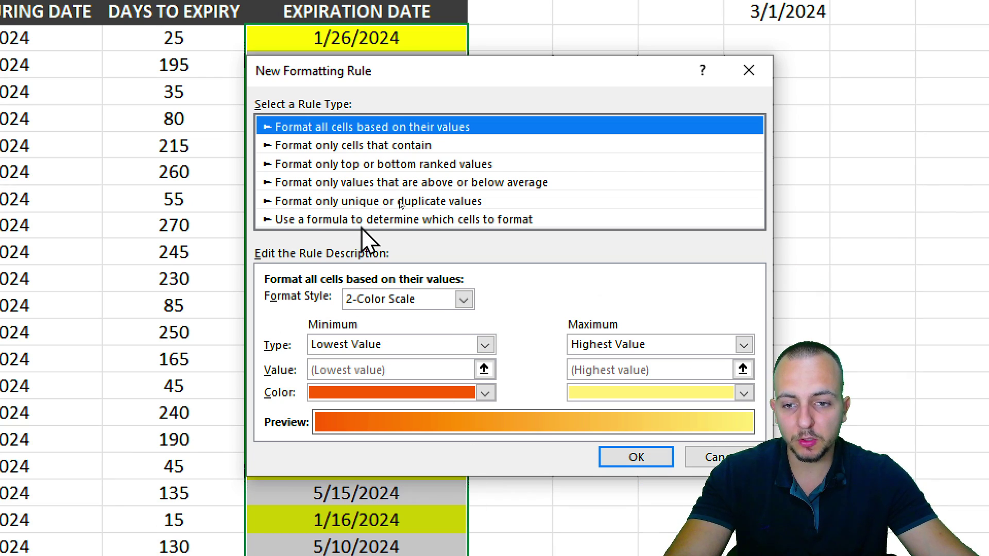
{"action": "left_click", "coordinate": [362, 222]}
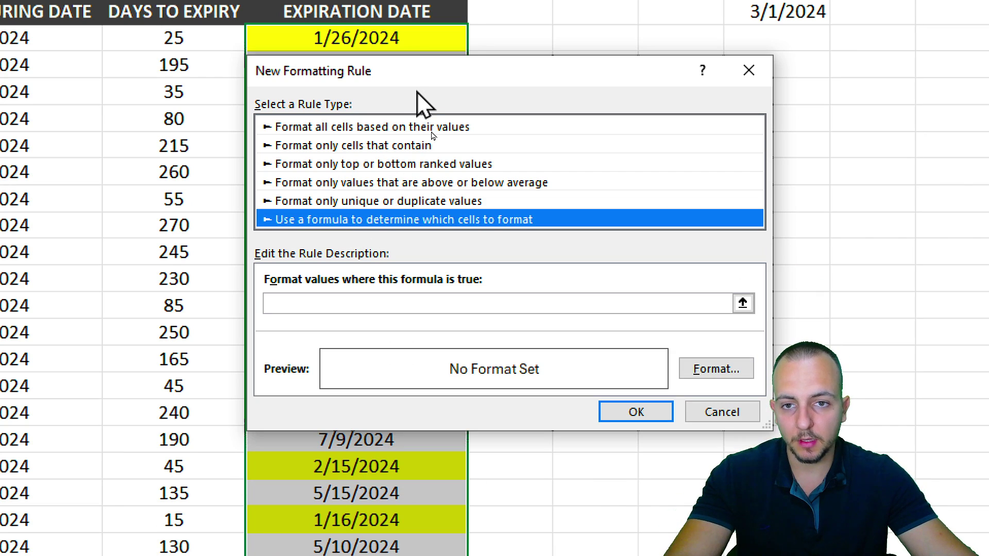
{"action": "left_click_drag", "start_coordinate": [418, 77], "coordinate": [344, 141]}
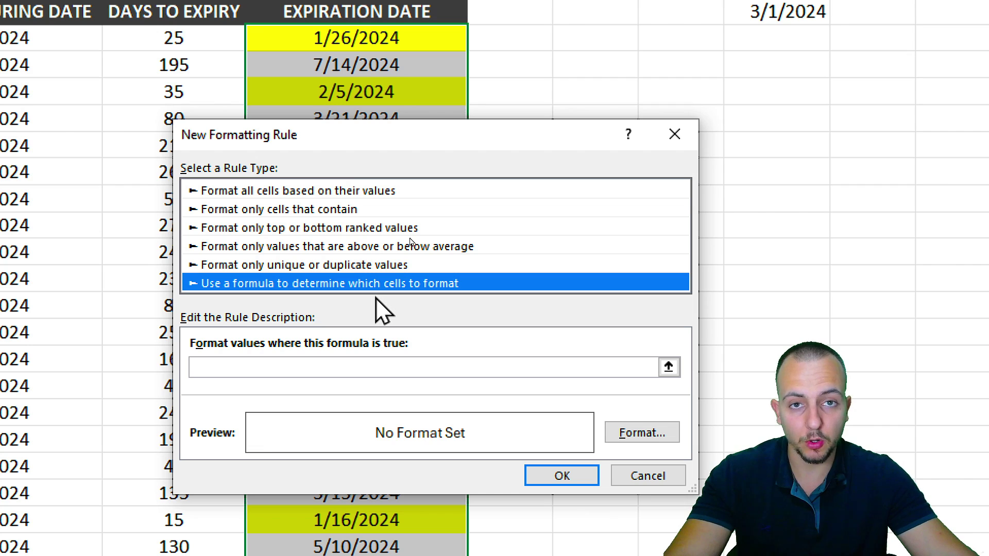
Begin the rule's formula by subtracting the reference date from the first expiration date, =$F3-$J$2, leaving only the expiration row relative.
{"action": "left_click", "coordinate": [310, 374]}
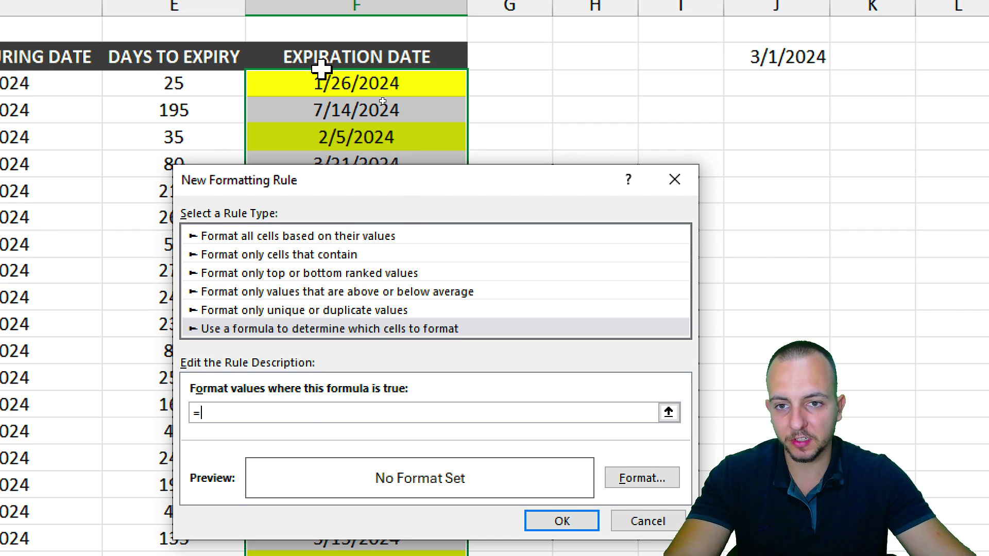
{"action": "left_click", "coordinate": [322, 38]}
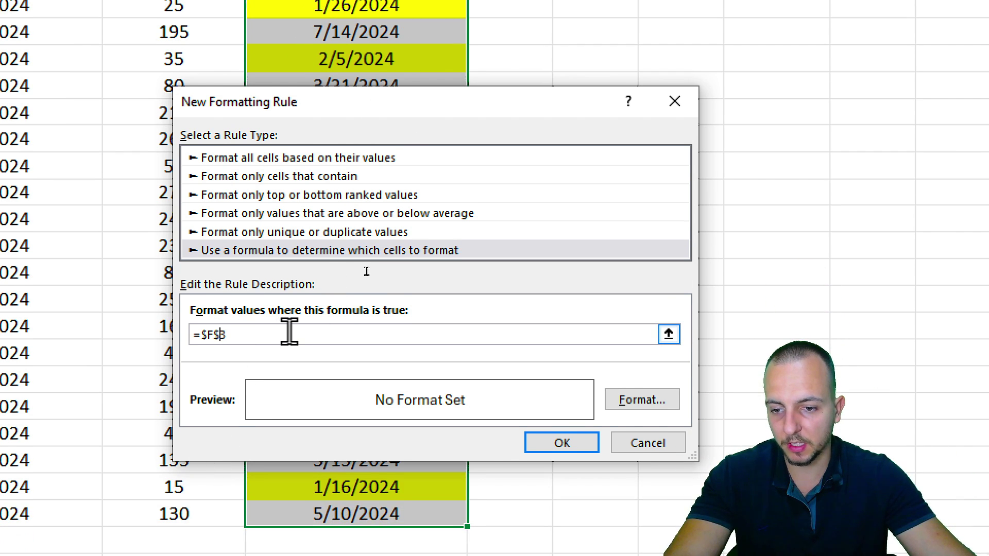
{"action": "key", "text": "Left"}
{"action": "key", "text": "BackSpace"}
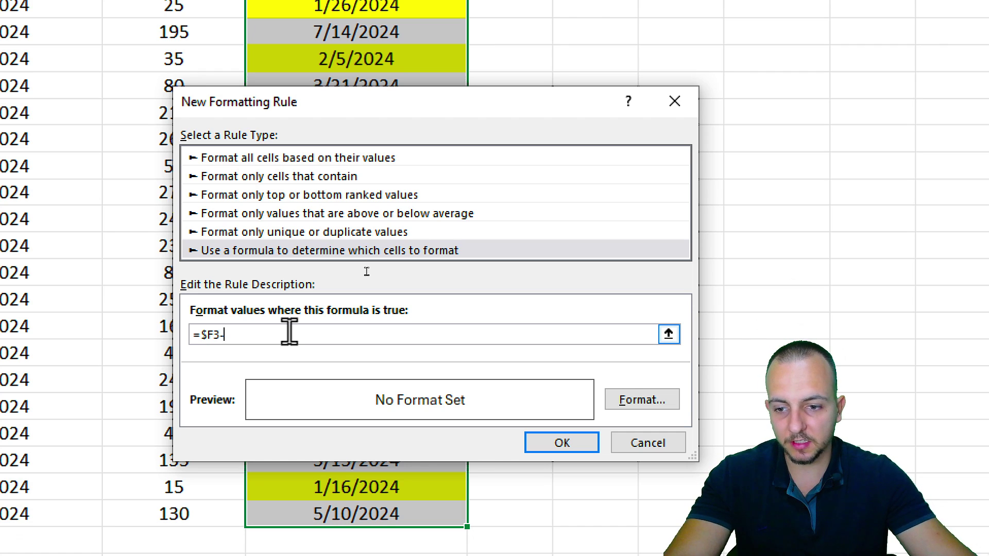
{"action": "type", "text": "-"}
{"action": "left_click", "coordinate": [638, 121]}
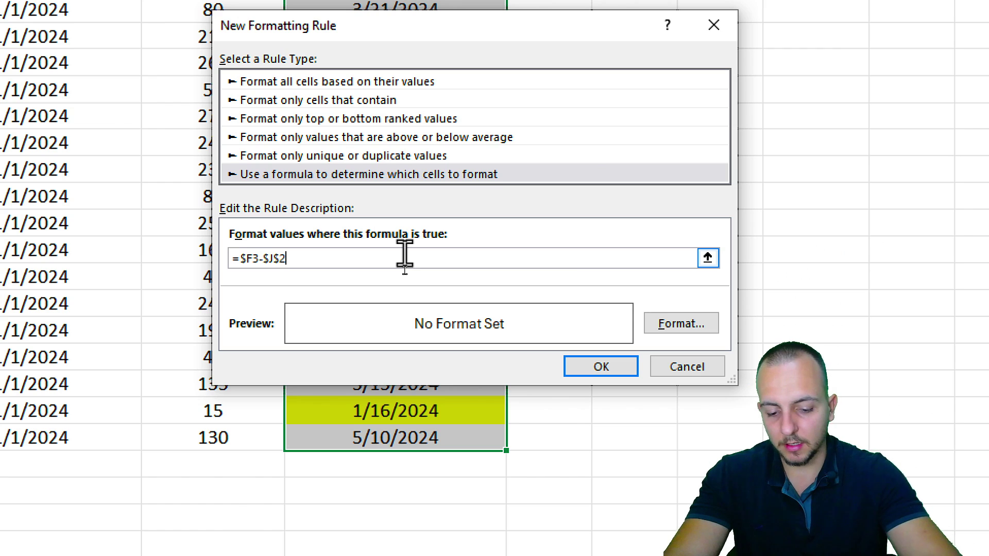
Complete the rule's formula as =$F3-$J$2<0 so it targets already expired products.
{"action": "type", "text": "<"}
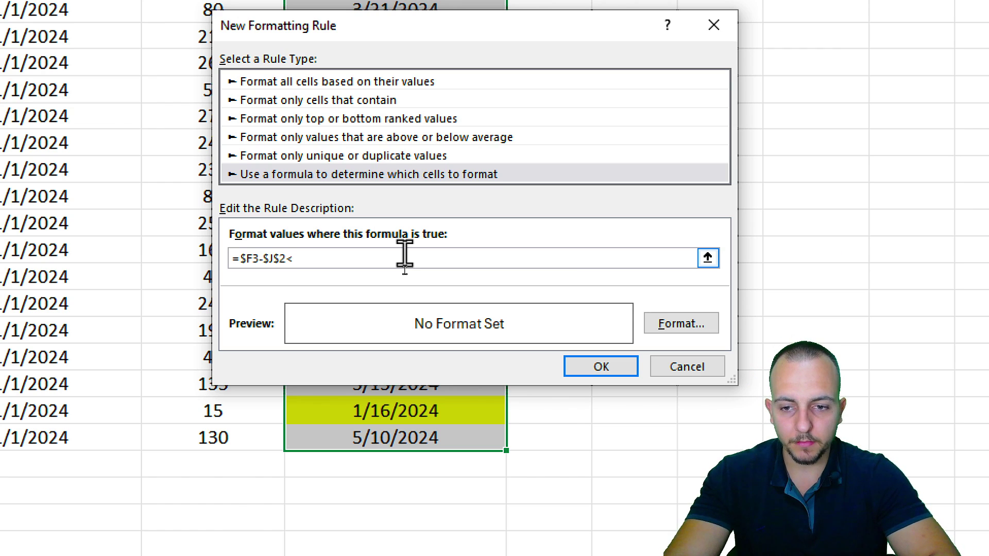
{"action": "type", "text": "=0"}
{"action": "key", "text": "BackSpace"}
{"action": "key", "text": "BackSpace"}
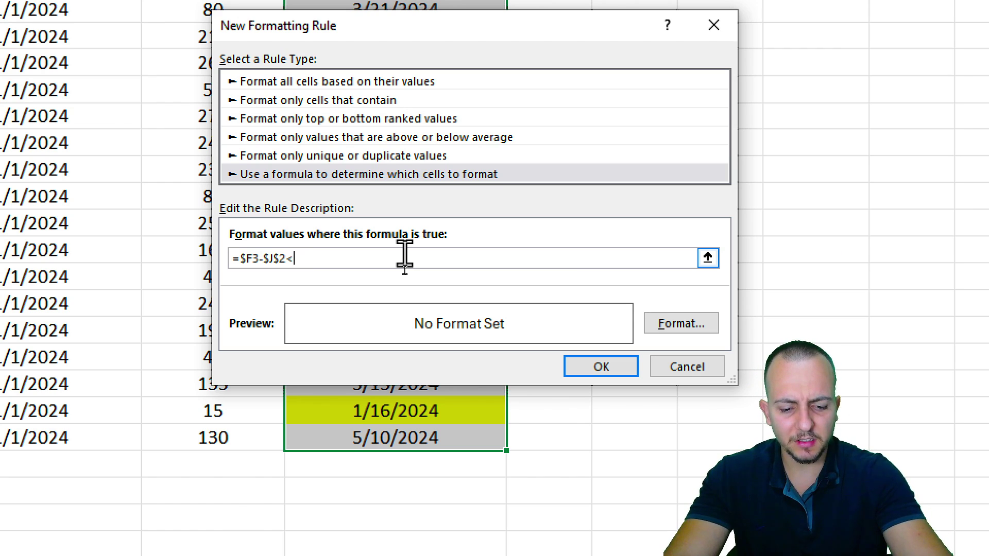
{"action": "type", "text": "="}
{"action": "key", "text": "BackSpace"}
{"action": "type", "text": "0"}
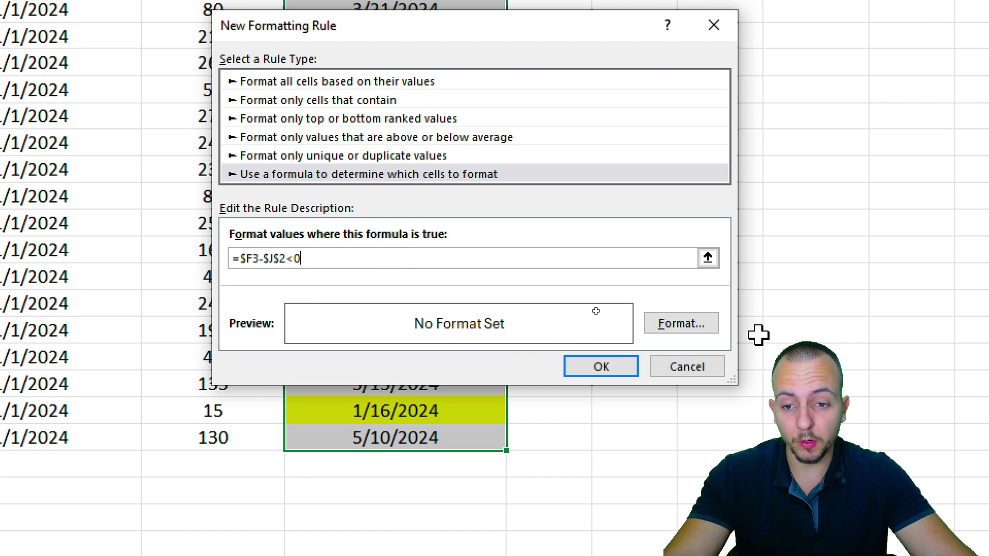
Give the expired-product rule a red background fill and create the rule.
{"action": "left_click", "coordinate": [681, 323]}
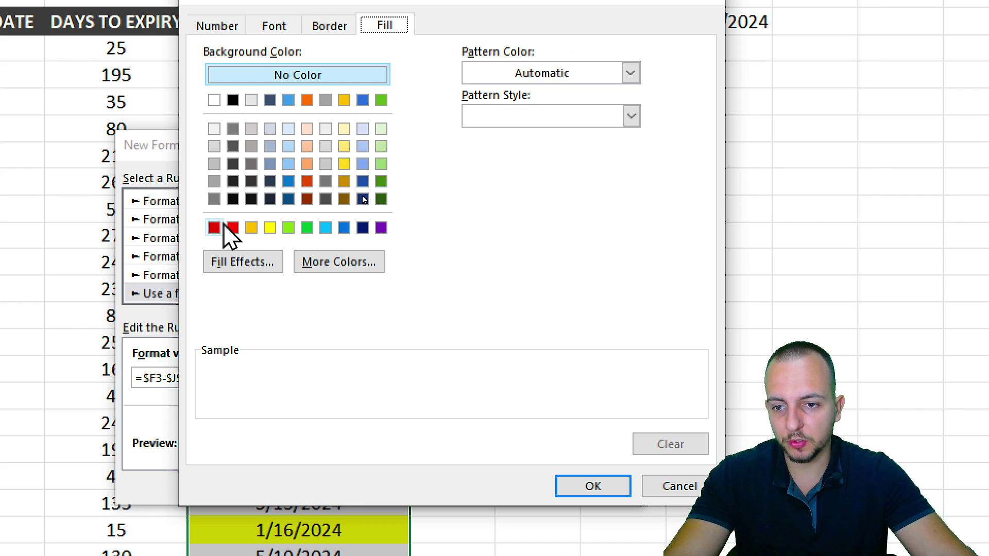
{"action": "left_click", "coordinate": [233, 108]}
{"action": "left_click", "coordinate": [587, 486]}
{"action": "left_click", "coordinate": [782, 555]}
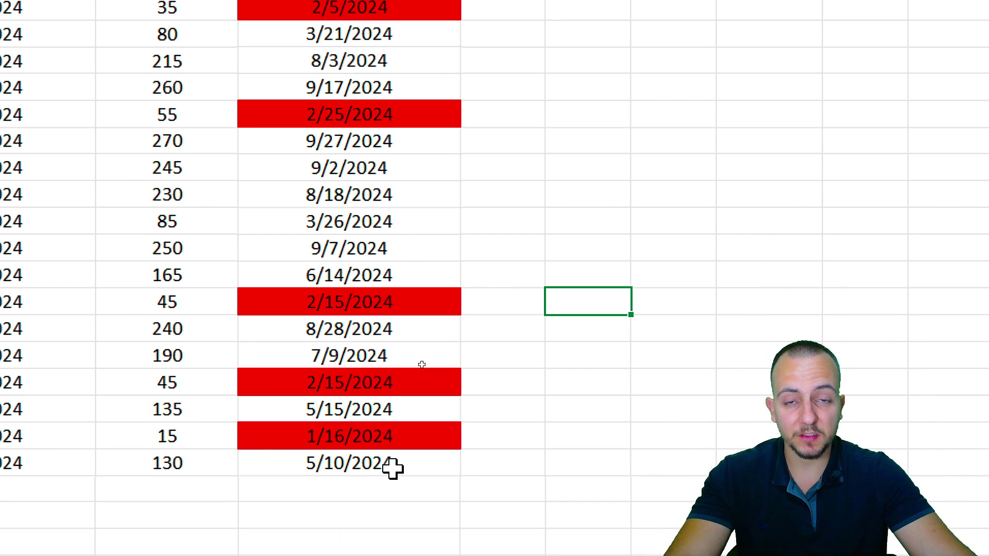
Change the test date in J2 to 1/24/2024.
{"action": "left_click", "coordinate": [800, 54]}
{"action": "double_click", "coordinate": [647, 98]}
{"action": "left_click_drag", "start_coordinate": [642, 101], "coordinate": [666, 102]}
{"action": "type", "text": "1"}
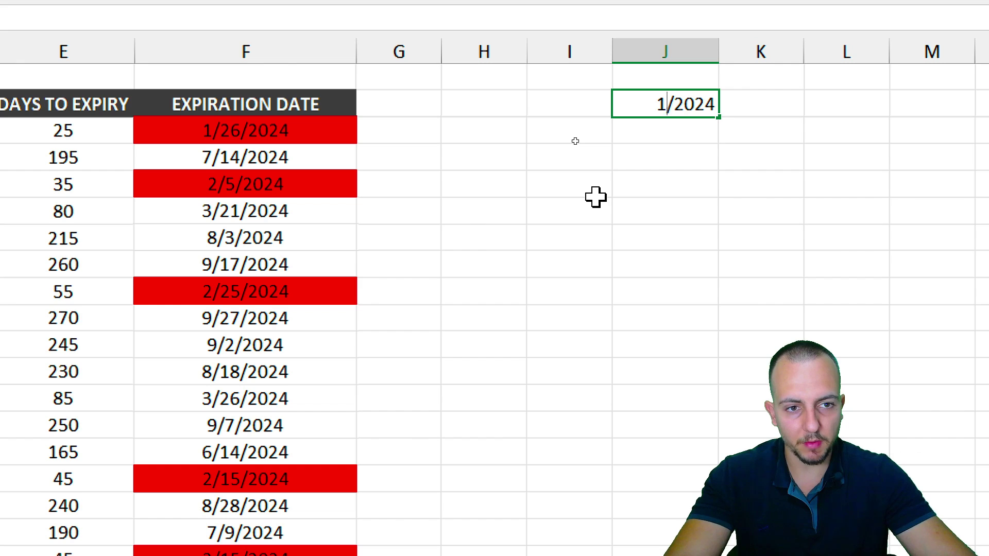
{"action": "type", "text": "/24"}
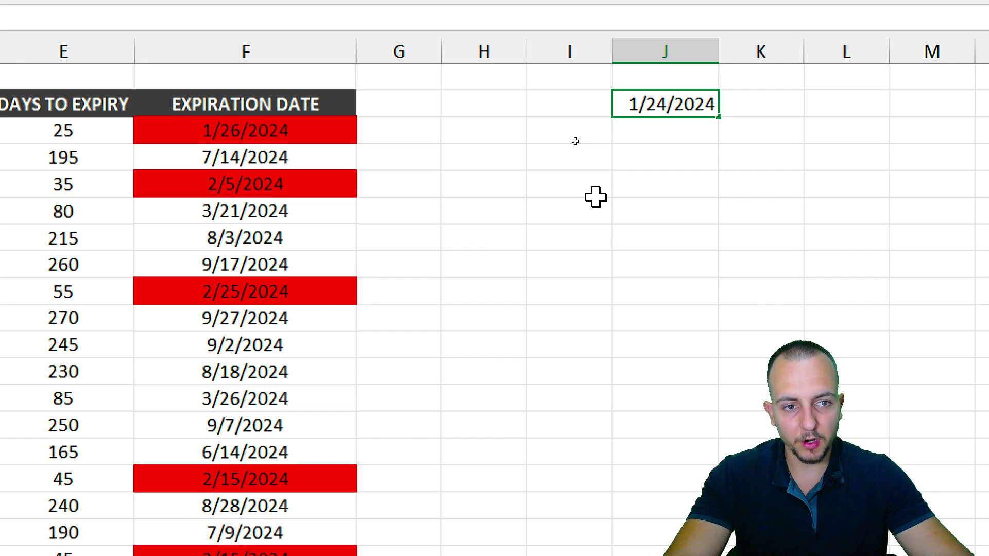
{"action": "key", "text": "Return"}
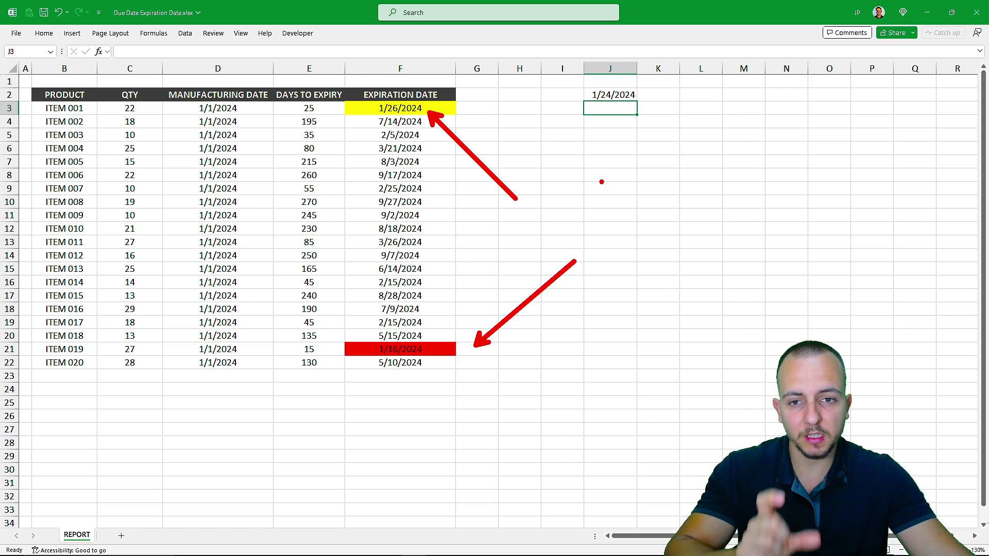
{"action": "mouse_move", "coordinate": [614, 165]}
{"action": "left_mouse_down"}
{"action": "mouse_move", "coordinate": [594, 177]}
{"action": "mouse_move", "coordinate": [602, 237]}
{"action": "left_mouse_up"}
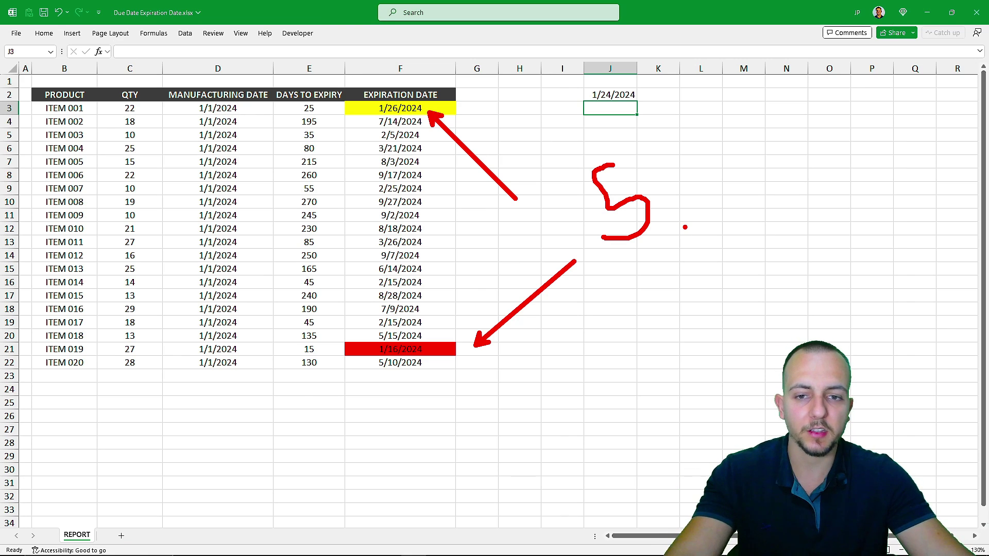
{"action": "key", "text": "Escape"}
{"action": "left_click", "coordinate": [80, 100]}
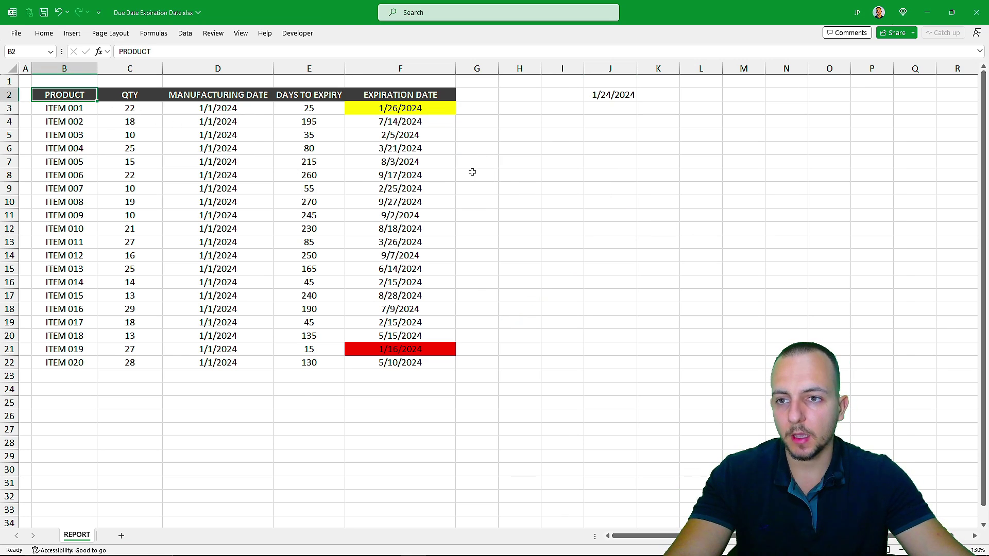